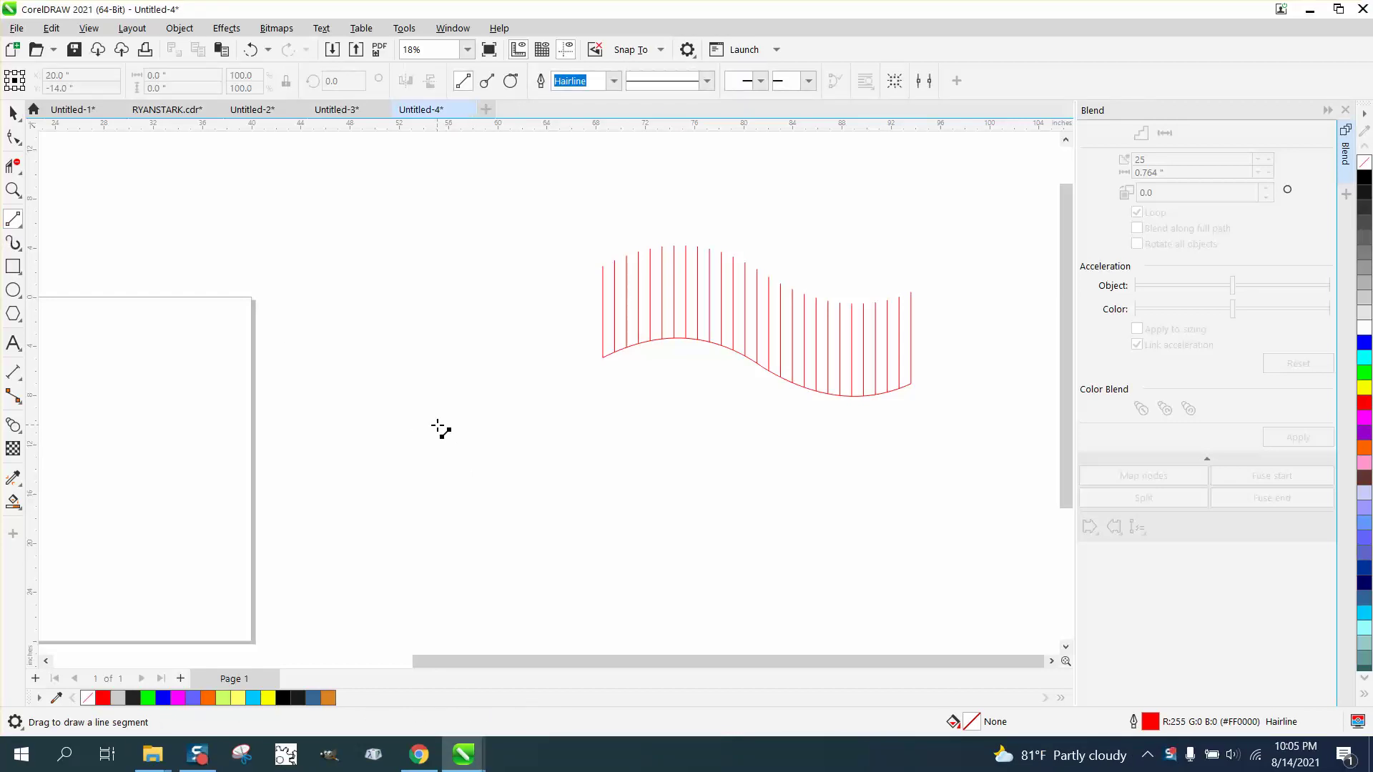
Draw a vertical line below the wavy sample and place a copy of it to the right.
{"action": "left_click_drag", "start_coordinate": [437, 465], "coordinate": [438, 610]}
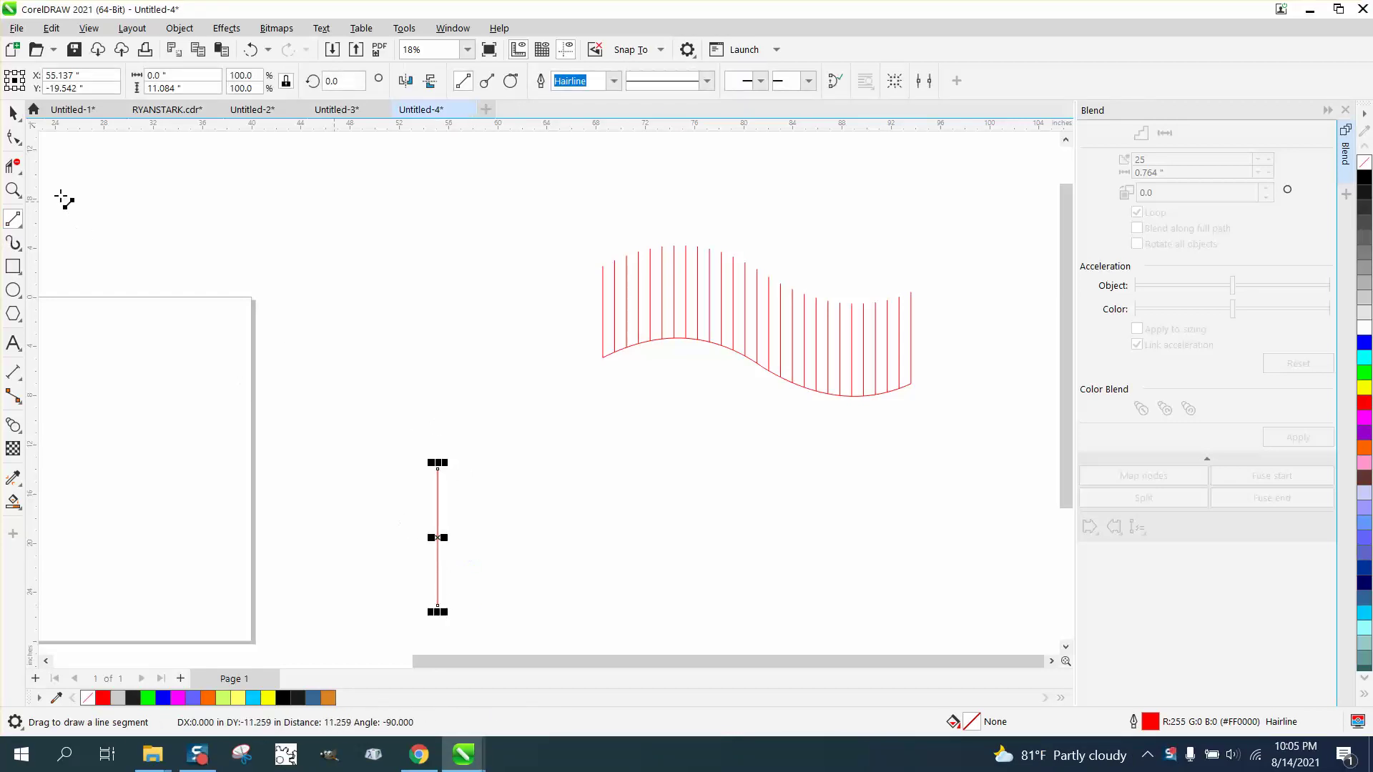
{"action": "key", "text": "space"}
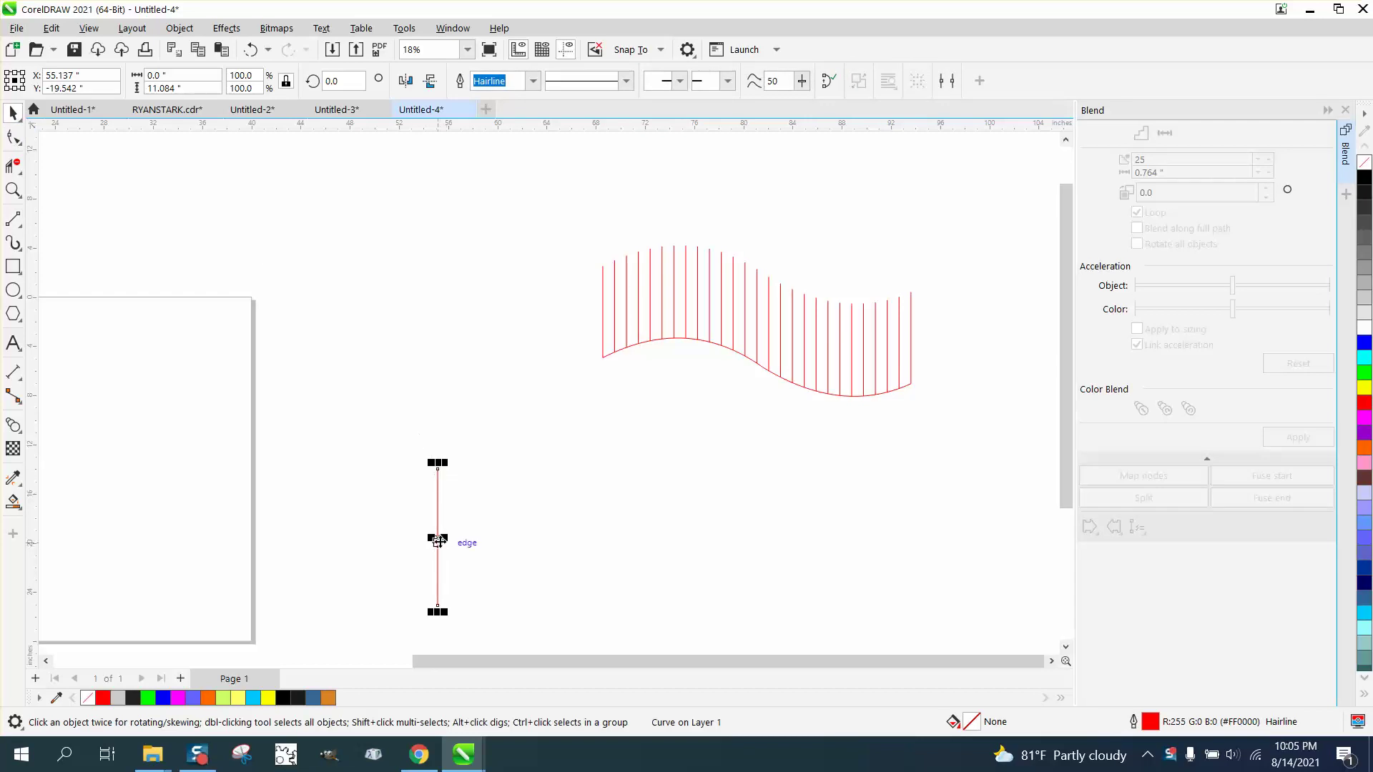
{"action": "left_click_drag", "start_coordinate": [438, 542], "coordinate": [434, 502]}
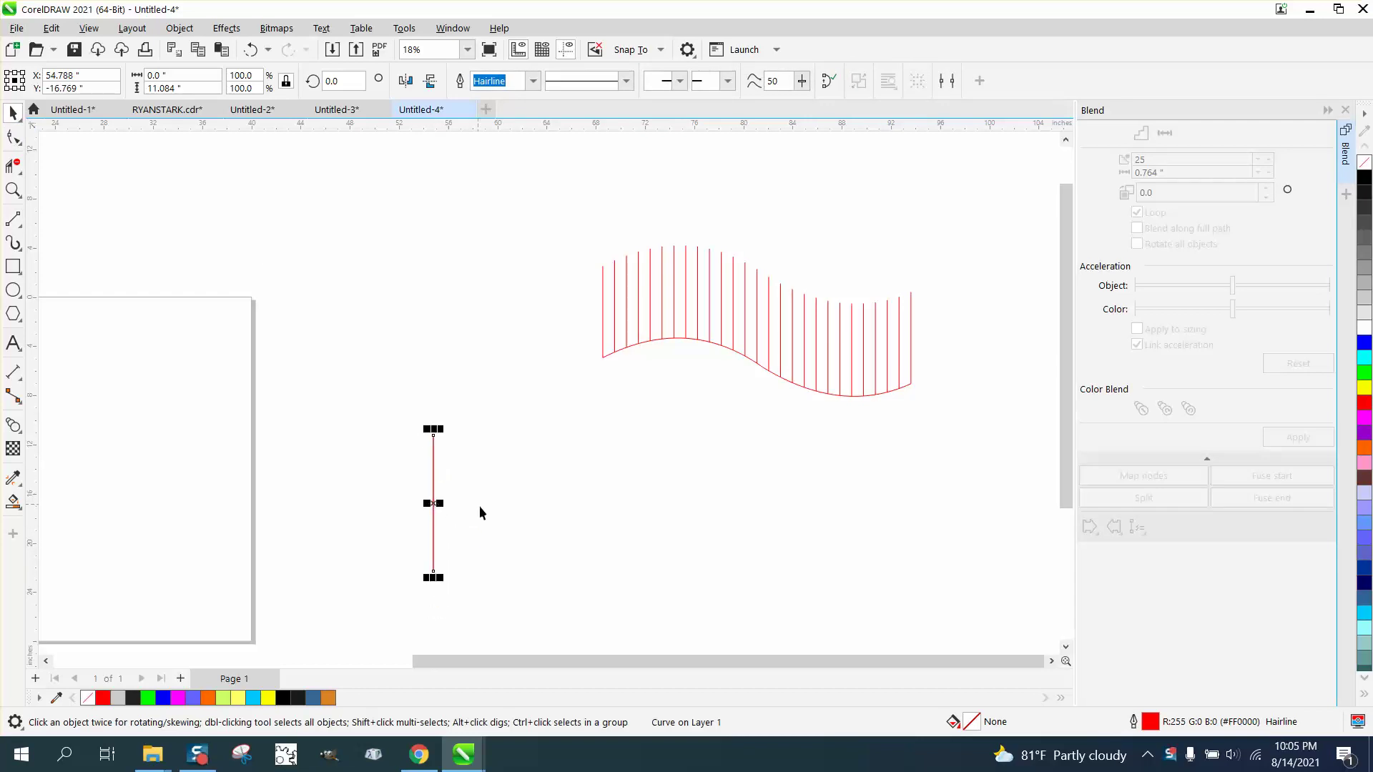
{"action": "left_click_drag", "start_coordinate": [439, 503], "coordinate": [755, 512]}
Blend the two vertical lines into a 25-step row of red lines.
{"action": "mouse_move", "coordinate": [328, 403]}
{"action": "left_mouse_down"}
{"action": "mouse_move", "coordinate": [425, 498]}
{"action": "mouse_move", "coordinate": [827, 595]}
{"action": "left_mouse_up"}
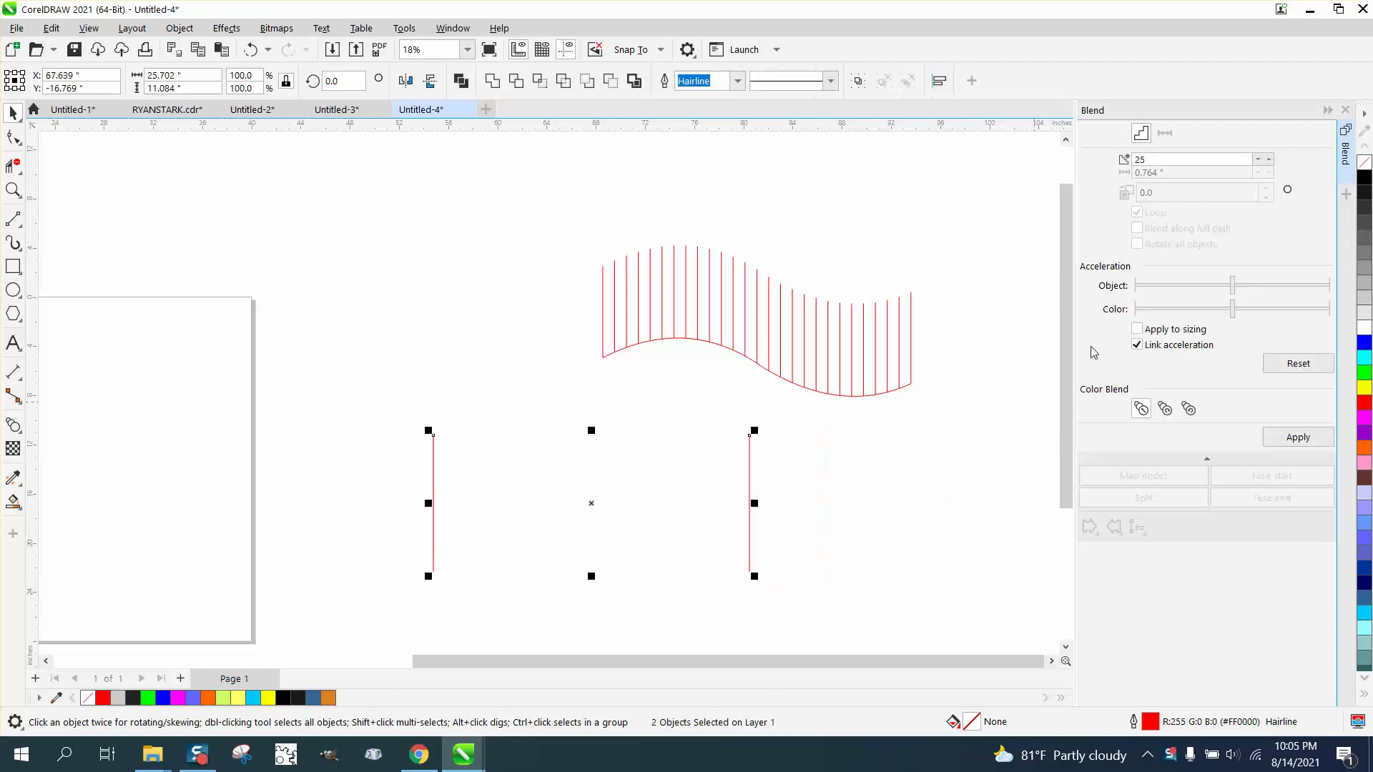
{"action": "left_click", "coordinate": [1312, 437]}
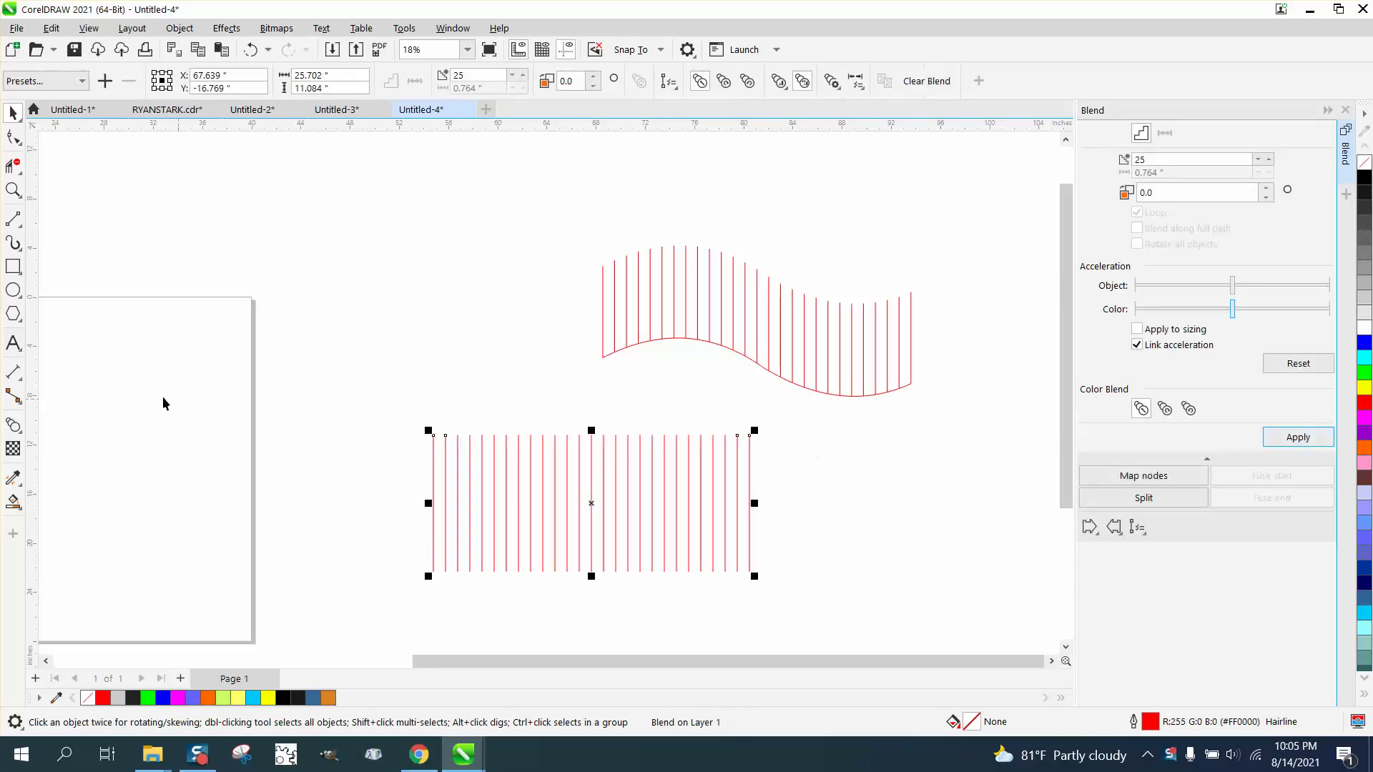
{"action": "left_click", "coordinate": [18, 225]}
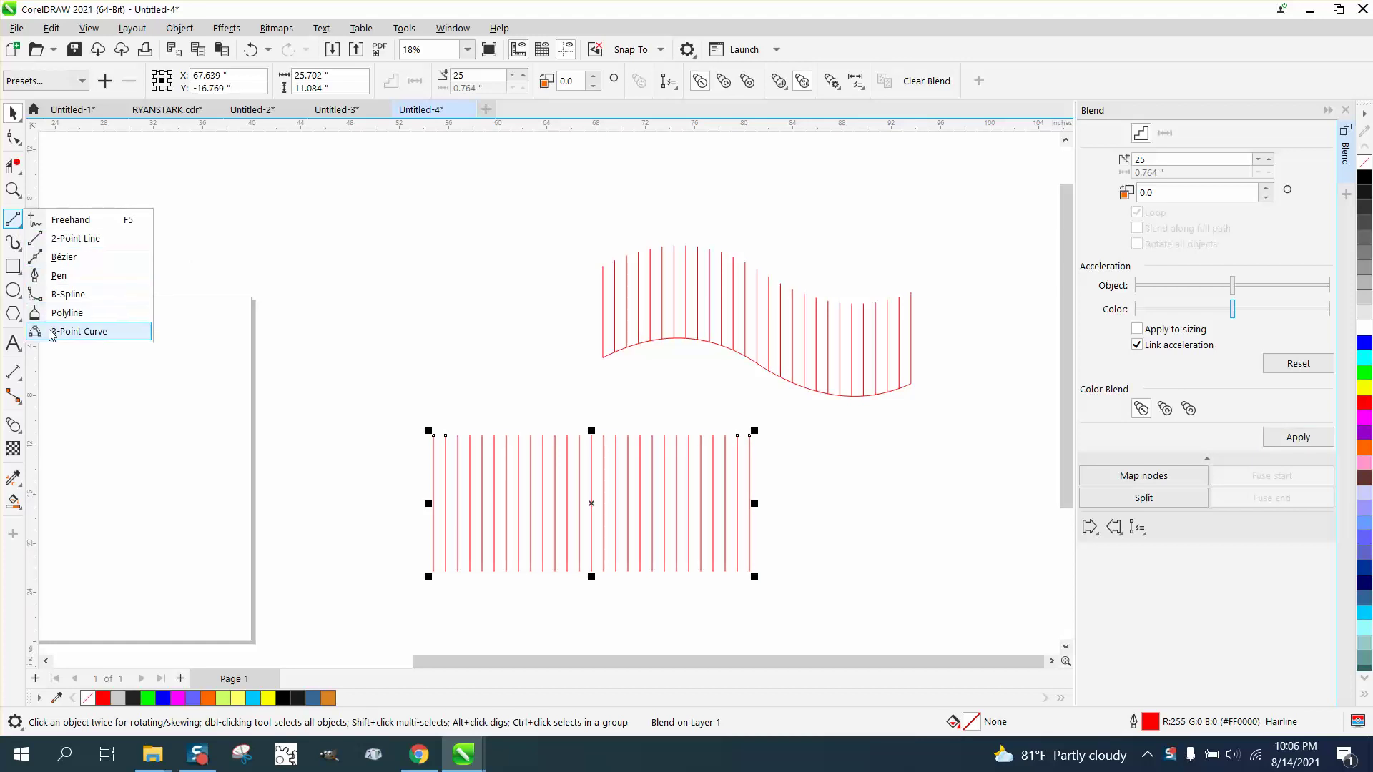
Draw a shallow arc with the 3-Point Curve tool.
{"action": "left_click", "coordinate": [71, 331]}
{"action": "left_click_drag", "start_coordinate": [272, 274], "coordinate": [493, 273]}
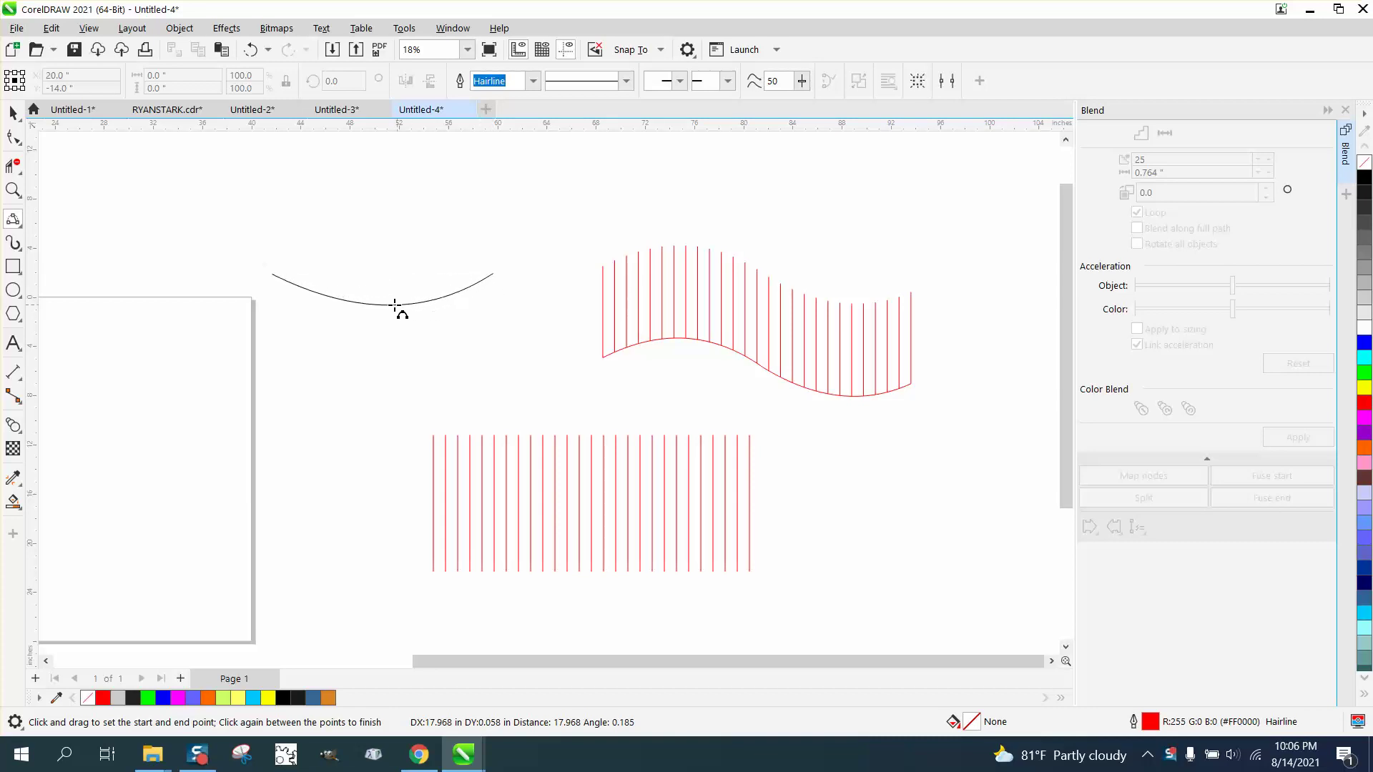
{"action": "left_click", "coordinate": [381, 304]}
{"action": "left_click", "coordinate": [15, 115]}
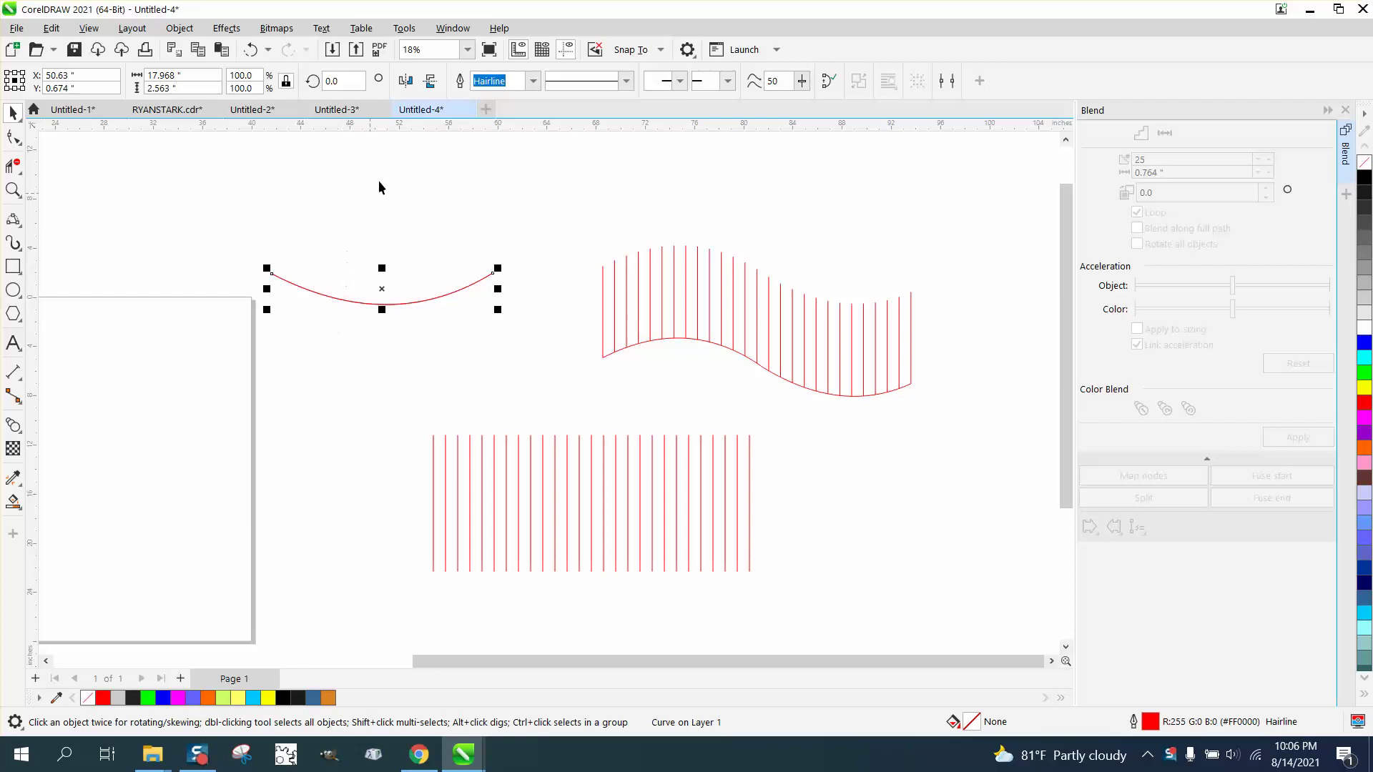
Mirror an upside-down copy of the arc and slide it left to form an S.
{"action": "left_click", "coordinate": [405, 82]}
{"action": "left_click", "coordinate": [433, 84]}
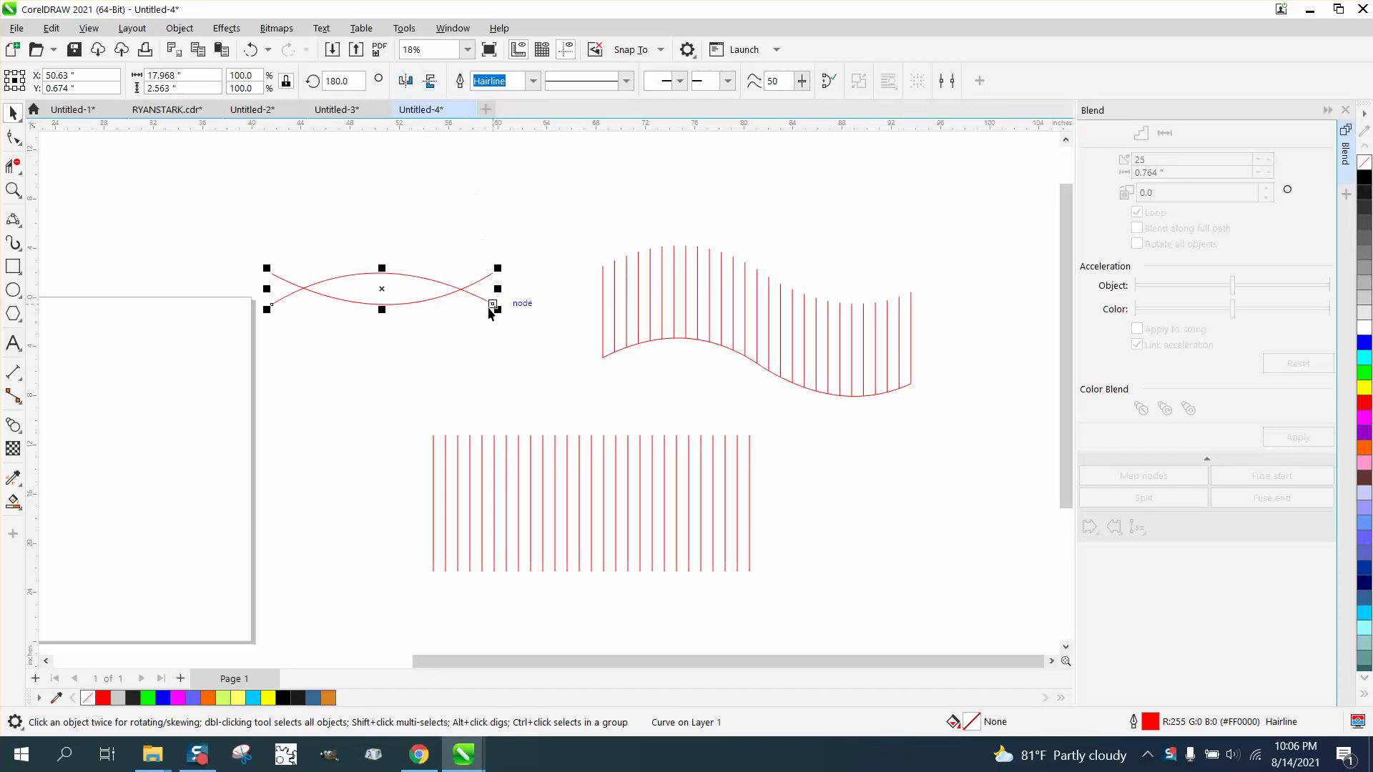
{"action": "left_click_drag", "start_coordinate": [498, 305], "coordinate": [276, 270]}
Combine the two arcs into one S-curve and move it below the vertical lines.
{"action": "scroll", "coordinate": [466, 276], "scroll_direction": "down", "scroll_amount": 1}
{"action": "left_click_drag", "start_coordinate": [160, 222], "coordinate": [498, 324]}
{"action": "left_click", "coordinate": [180, 28]}
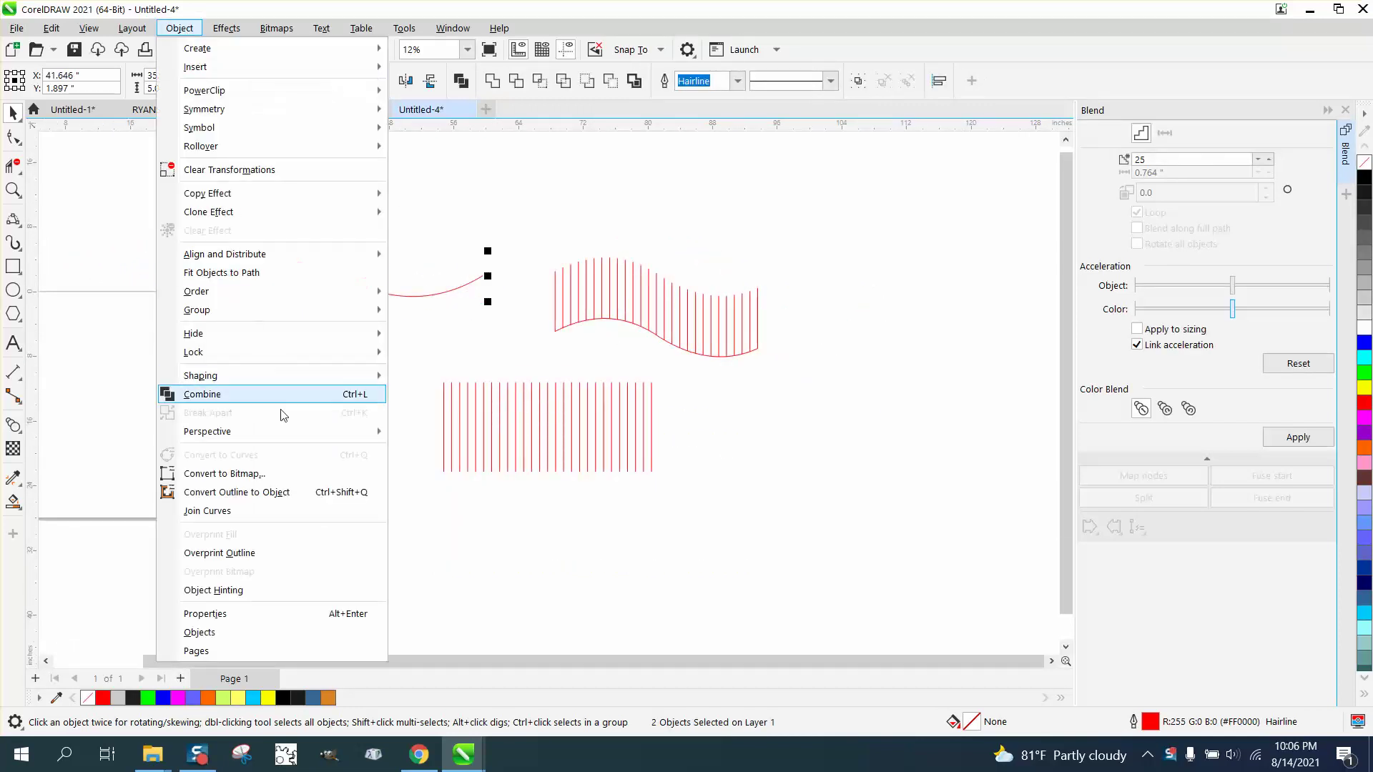
{"action": "left_click", "coordinate": [212, 396]}
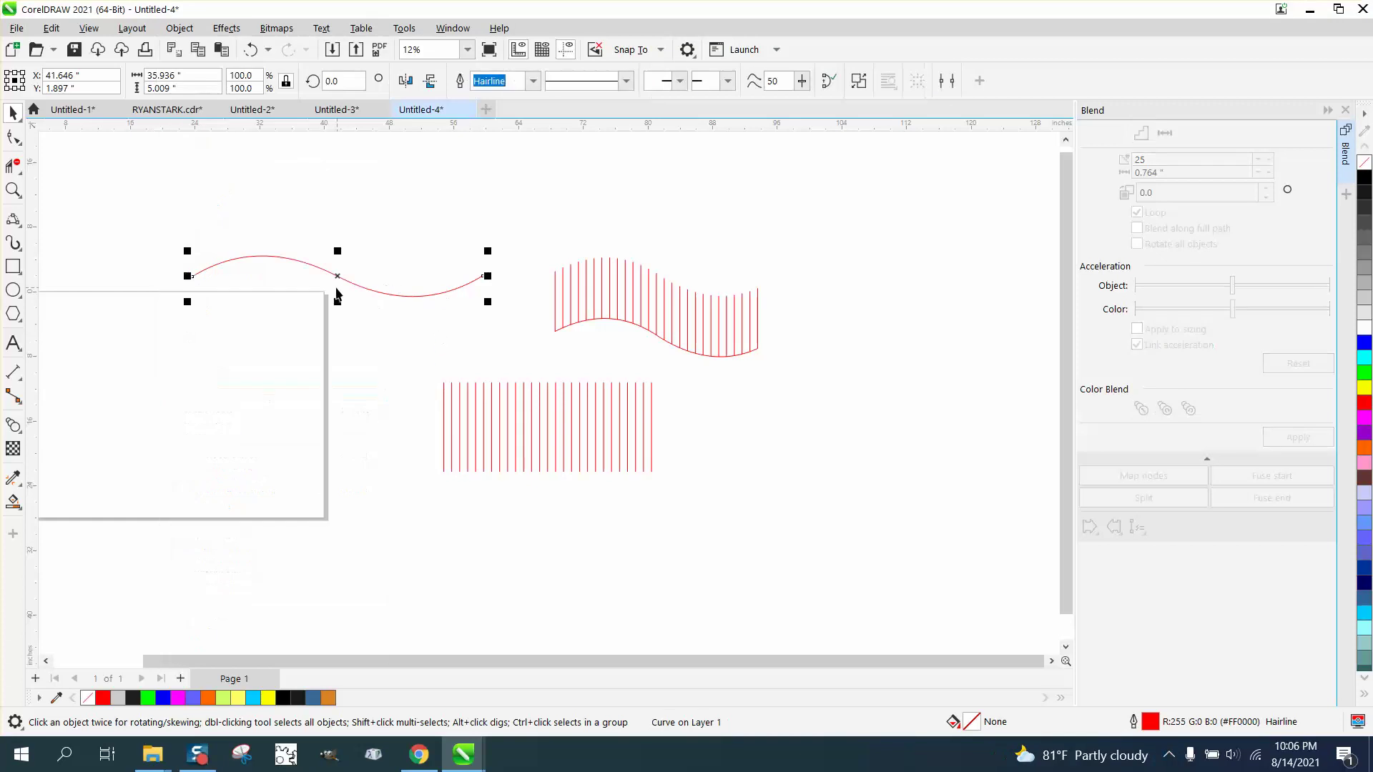
{"action": "left_click_drag", "start_coordinate": [337, 286], "coordinate": [603, 532]}
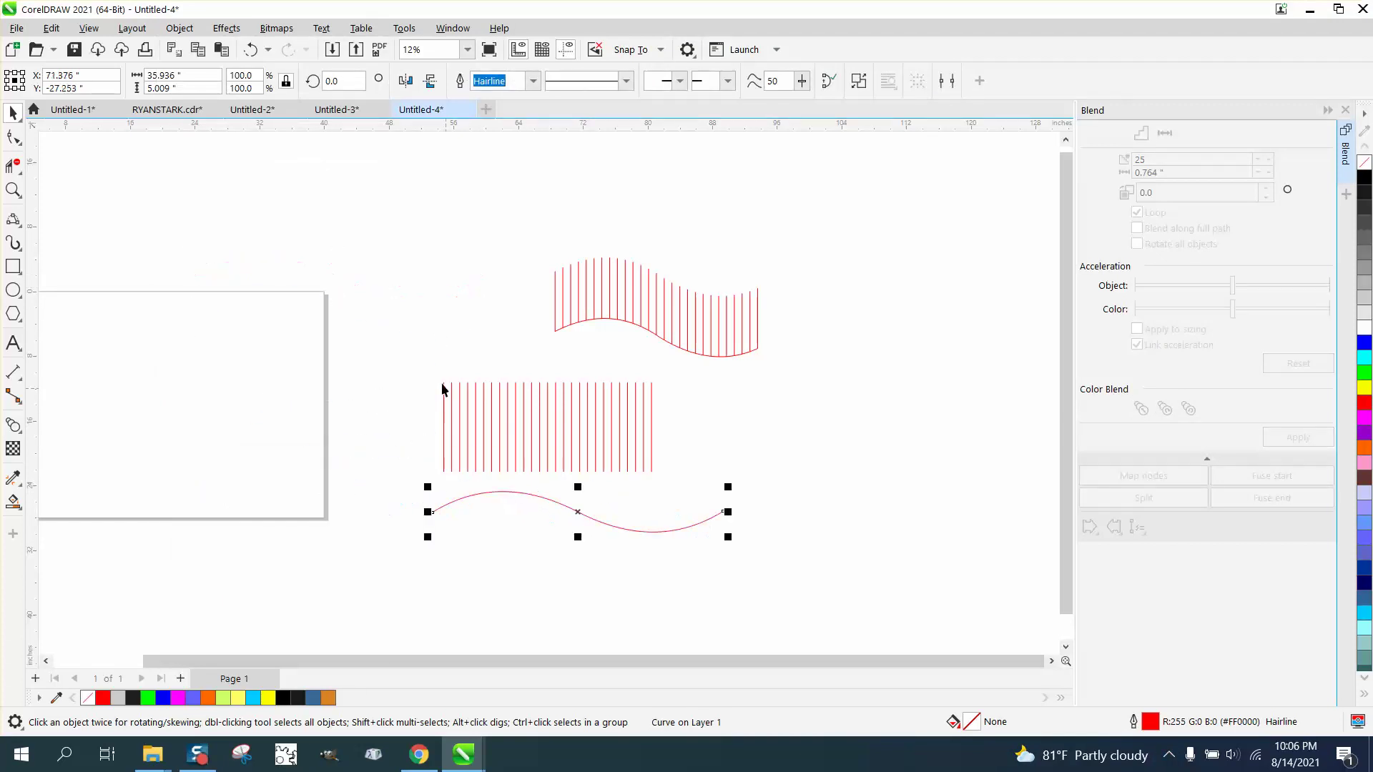
{"action": "left_click_drag", "start_coordinate": [421, 361], "coordinate": [712, 491]}
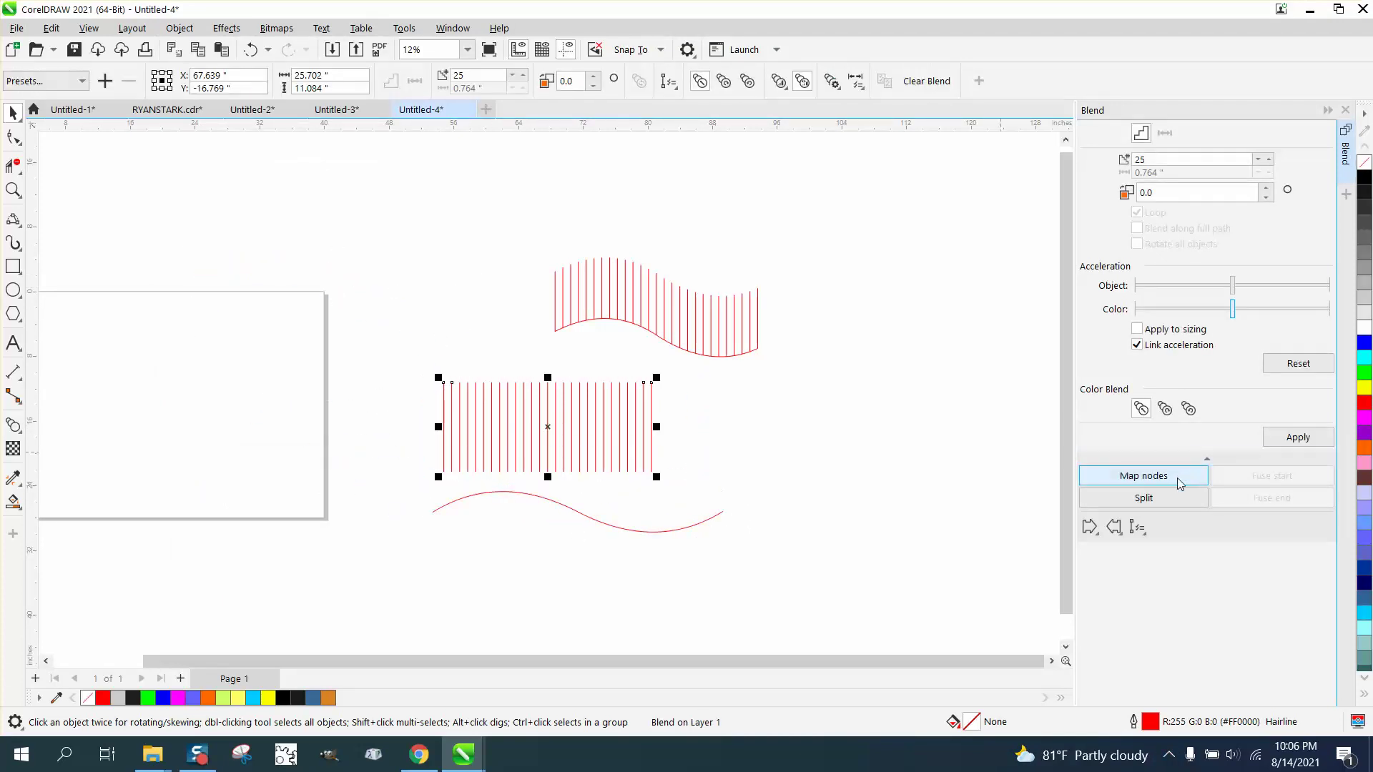
{"action": "left_click", "coordinate": [1144, 540]}
{"action": "left_click", "coordinate": [1160, 550]}
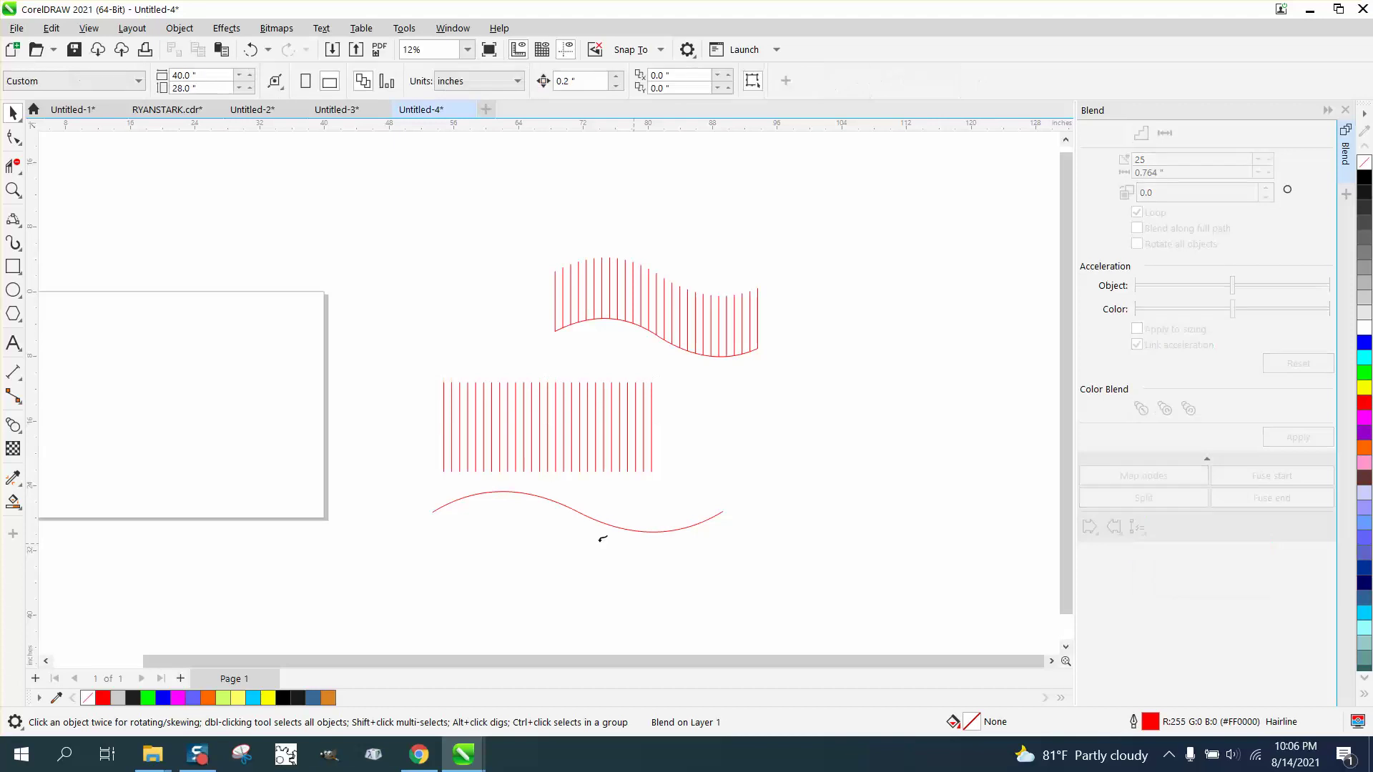
{"action": "left_click", "coordinate": [599, 519]}
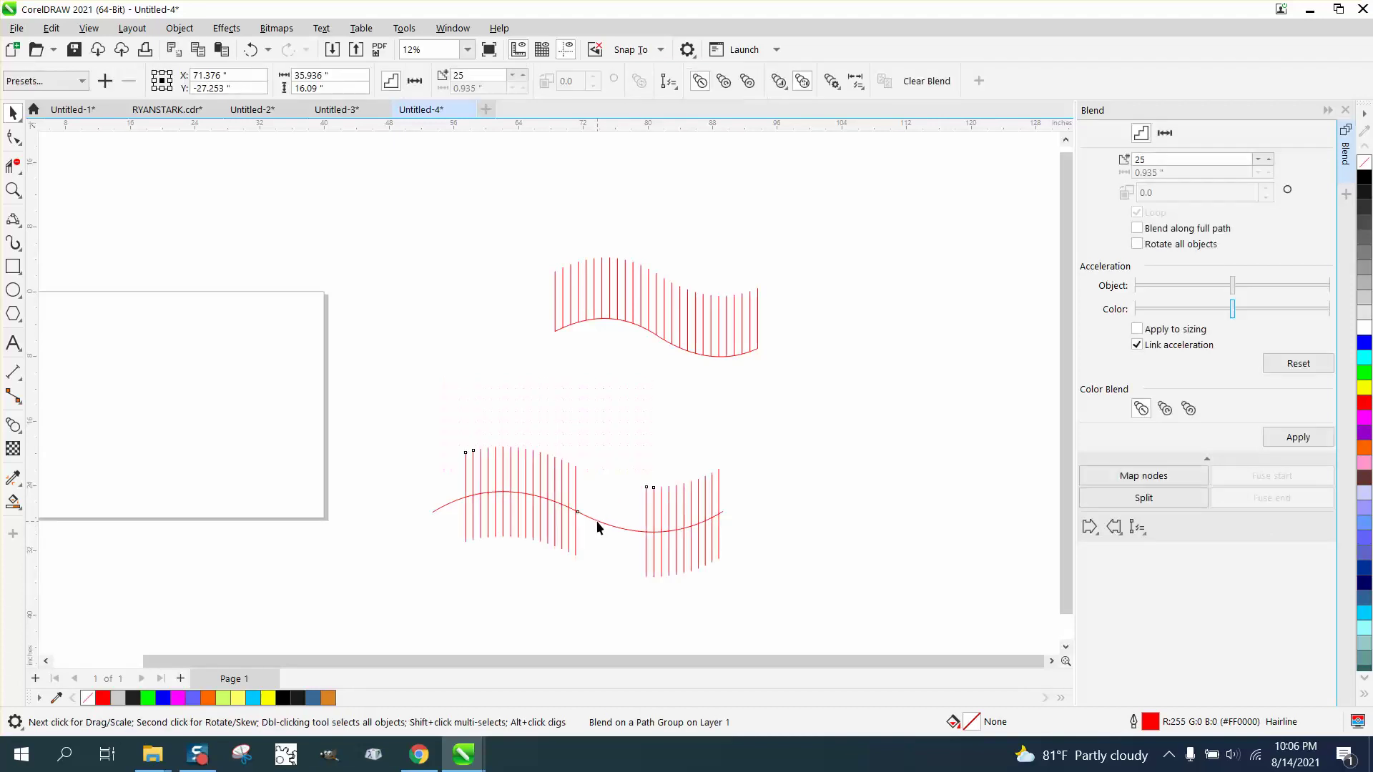
{"action": "left_click", "coordinate": [249, 50]}
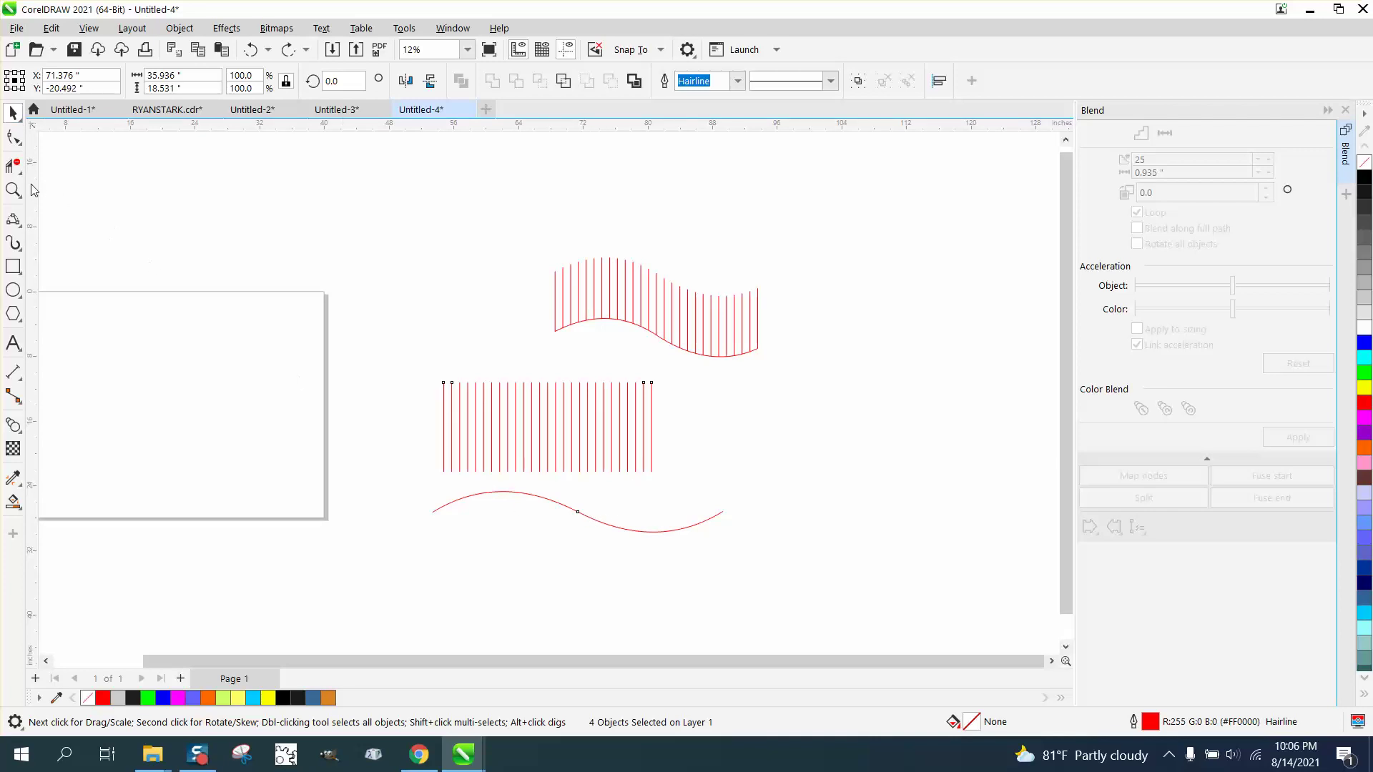
Zoom in on the S-curve and select its middle node with the Shape tool.
{"action": "left_click", "coordinate": [13, 189]}
{"action": "left_click_drag", "start_coordinate": [536, 485], "coordinate": [715, 576]}
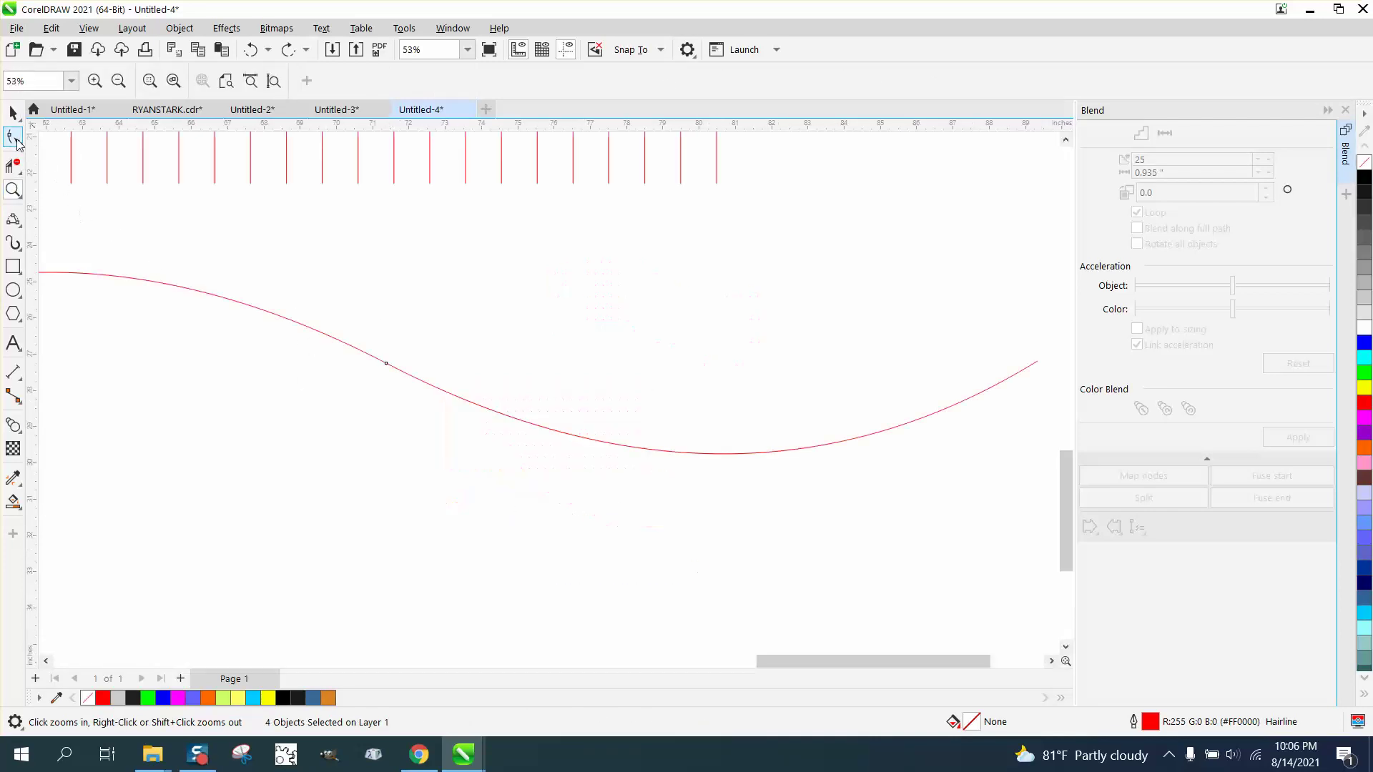
{"action": "left_click", "coordinate": [14, 137]}
{"action": "left_click", "coordinate": [385, 364]}
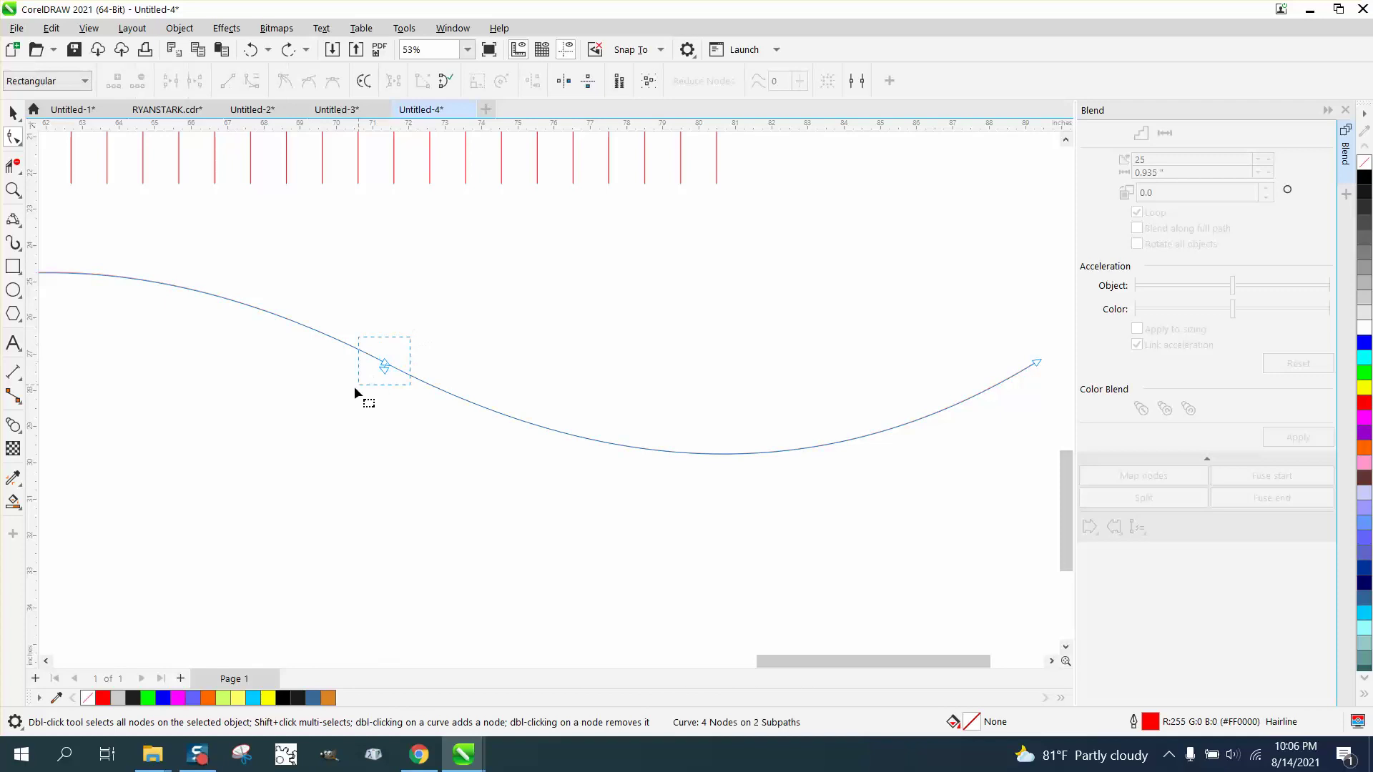
{"action": "left_click_drag", "start_coordinate": [355, 388], "coordinate": [354, 393]}
{"action": "key", "text": "Delete"}
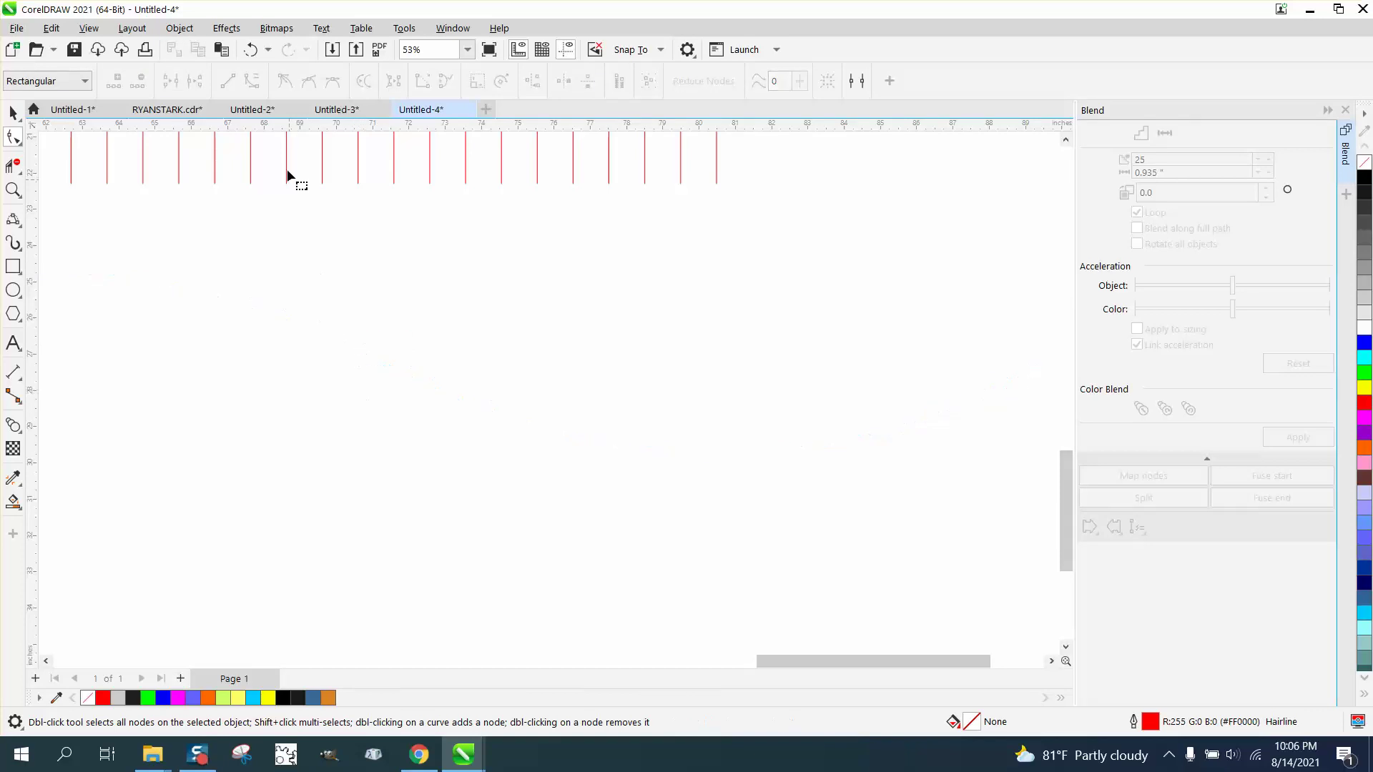
{"action": "left_click", "coordinate": [250, 51]}
{"action": "scroll", "coordinate": [509, 361], "scroll_direction": "down", "scroll_amount": 1}
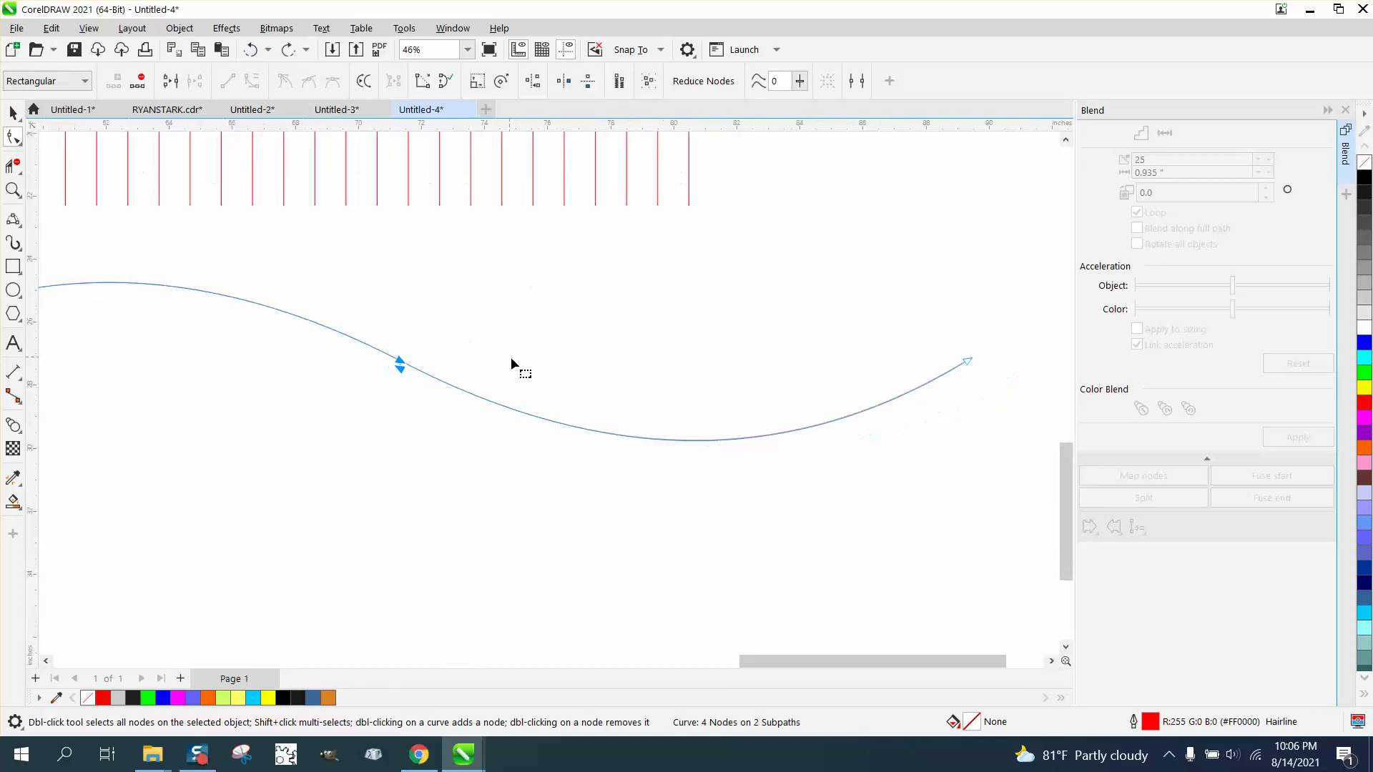
{"action": "left_click_drag", "start_coordinate": [388, 392], "coordinate": [389, 392]}
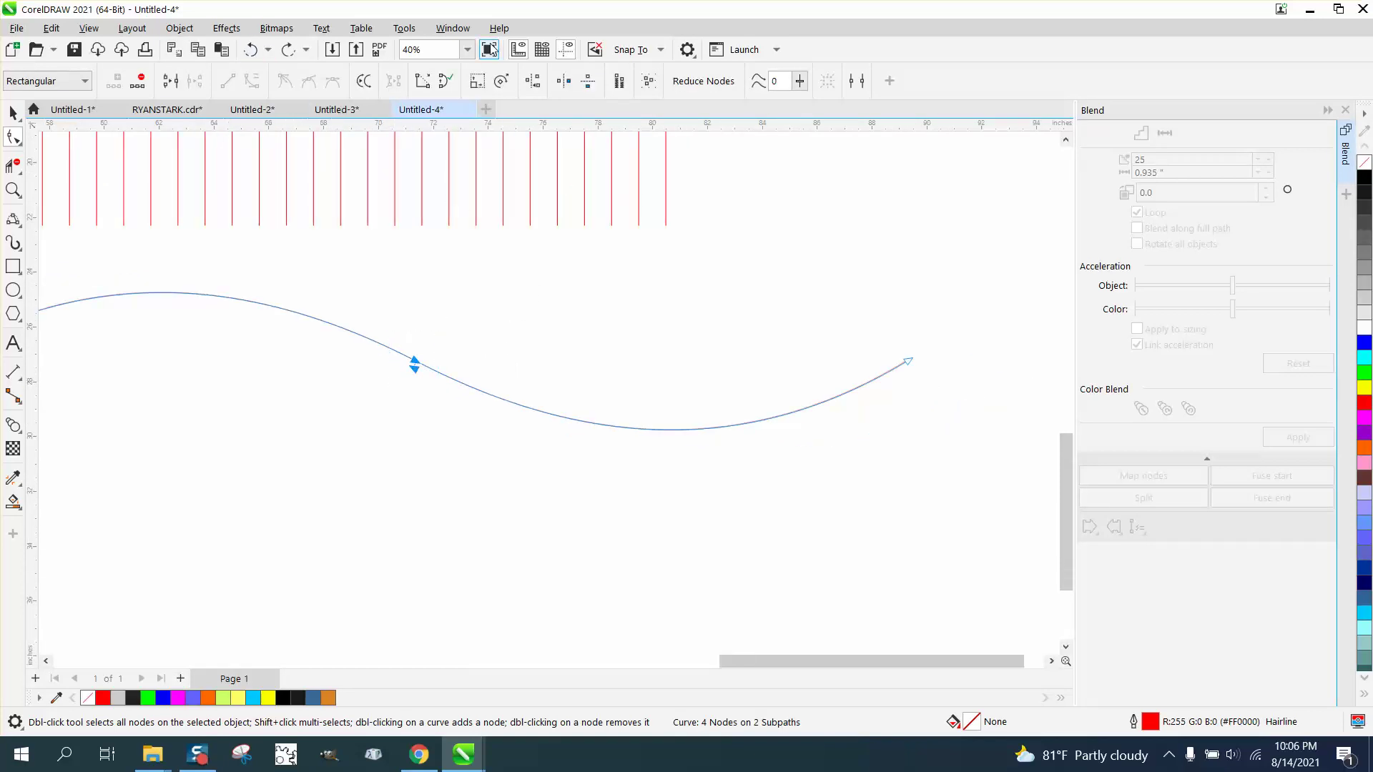
Join the curve's two halves at the middle node with the Join Curves docker (Extend, 0.1" tolerance).
{"action": "left_click", "coordinate": [452, 28]}
{"action": "mouse_move", "coordinate": [495, 251]}
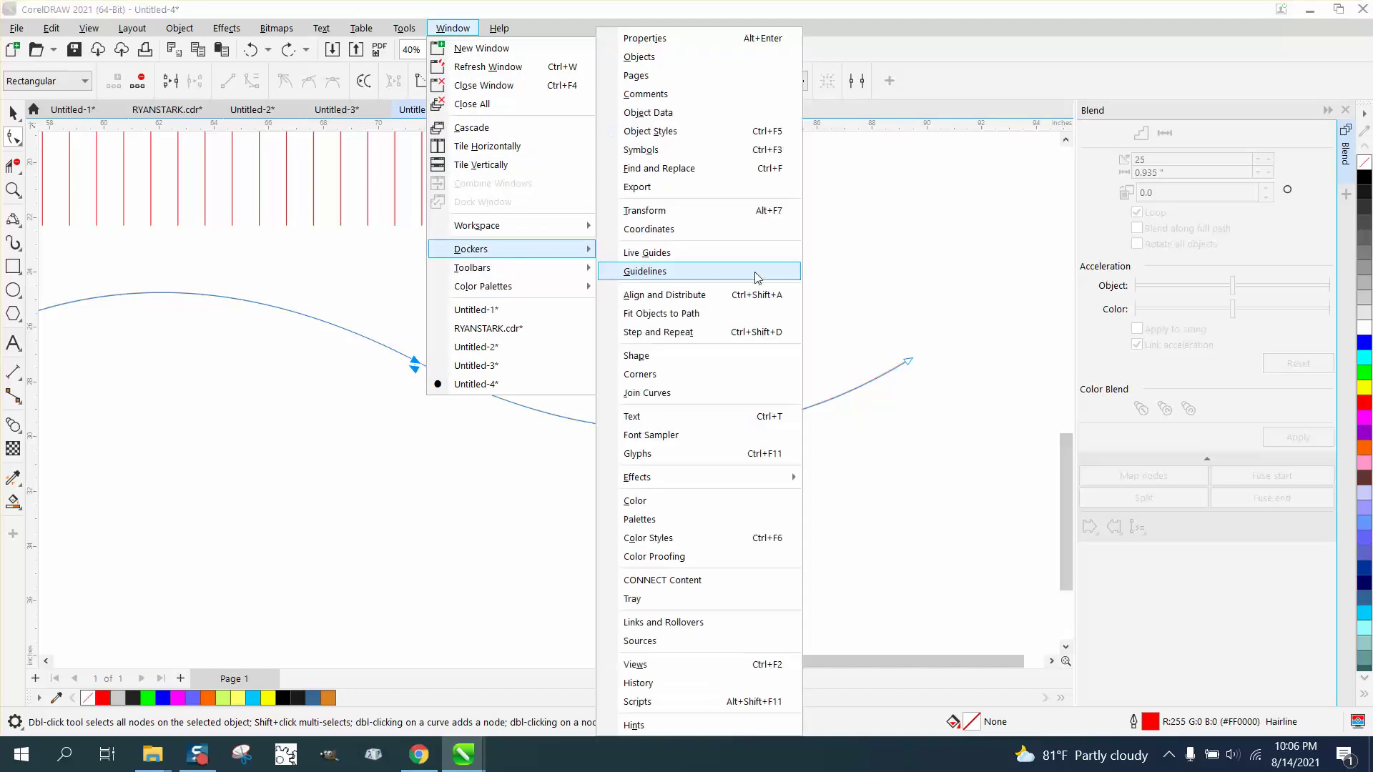
{"action": "left_click", "coordinate": [647, 393]}
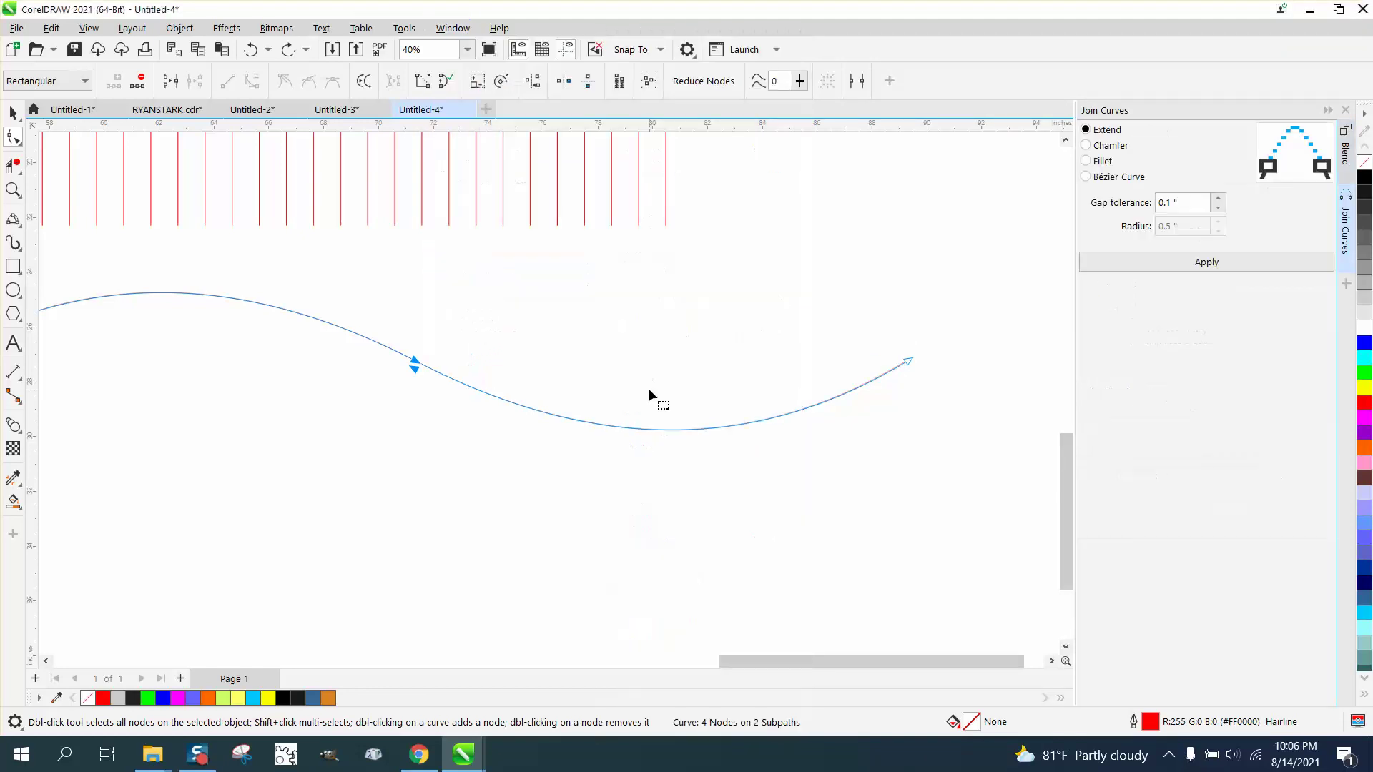
{"action": "left_click_drag", "start_coordinate": [380, 319], "coordinate": [461, 409]}
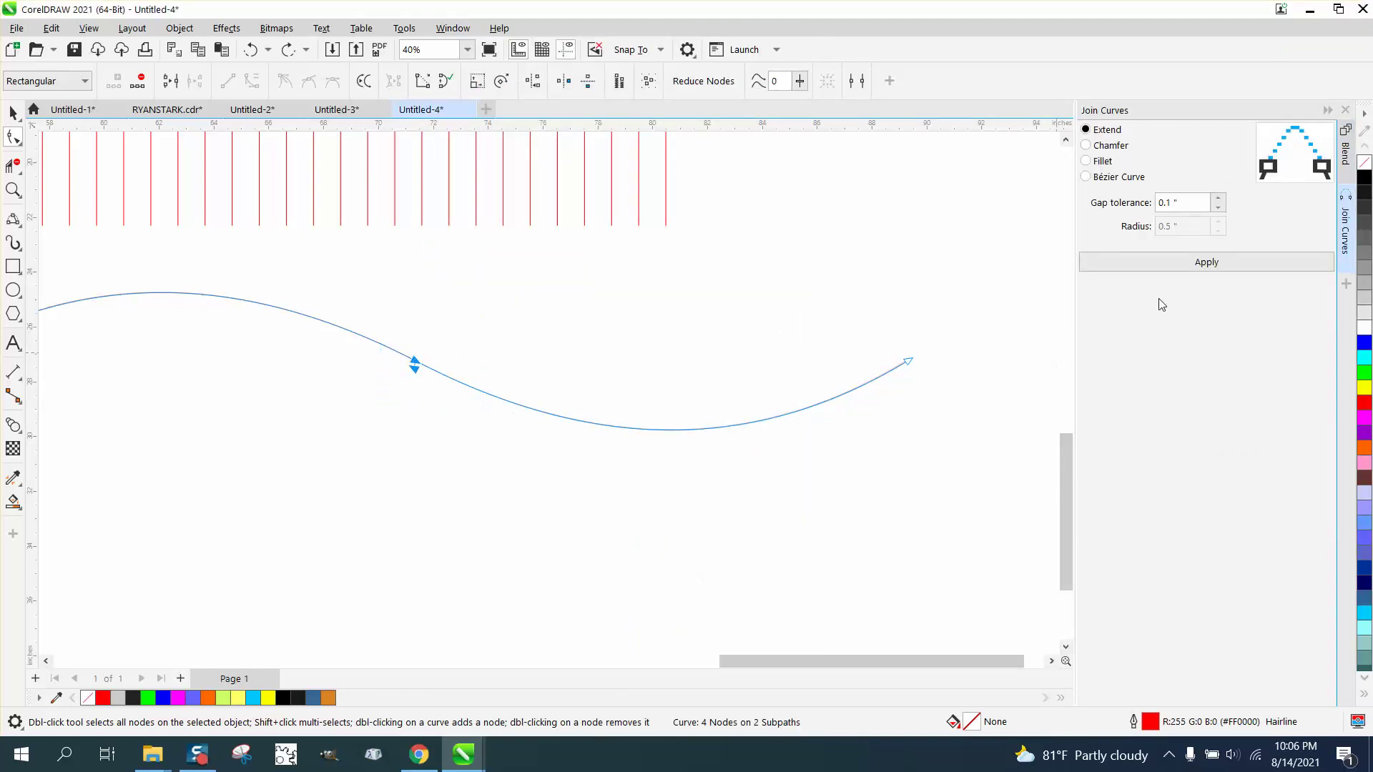
{"action": "left_click", "coordinate": [1203, 265]}
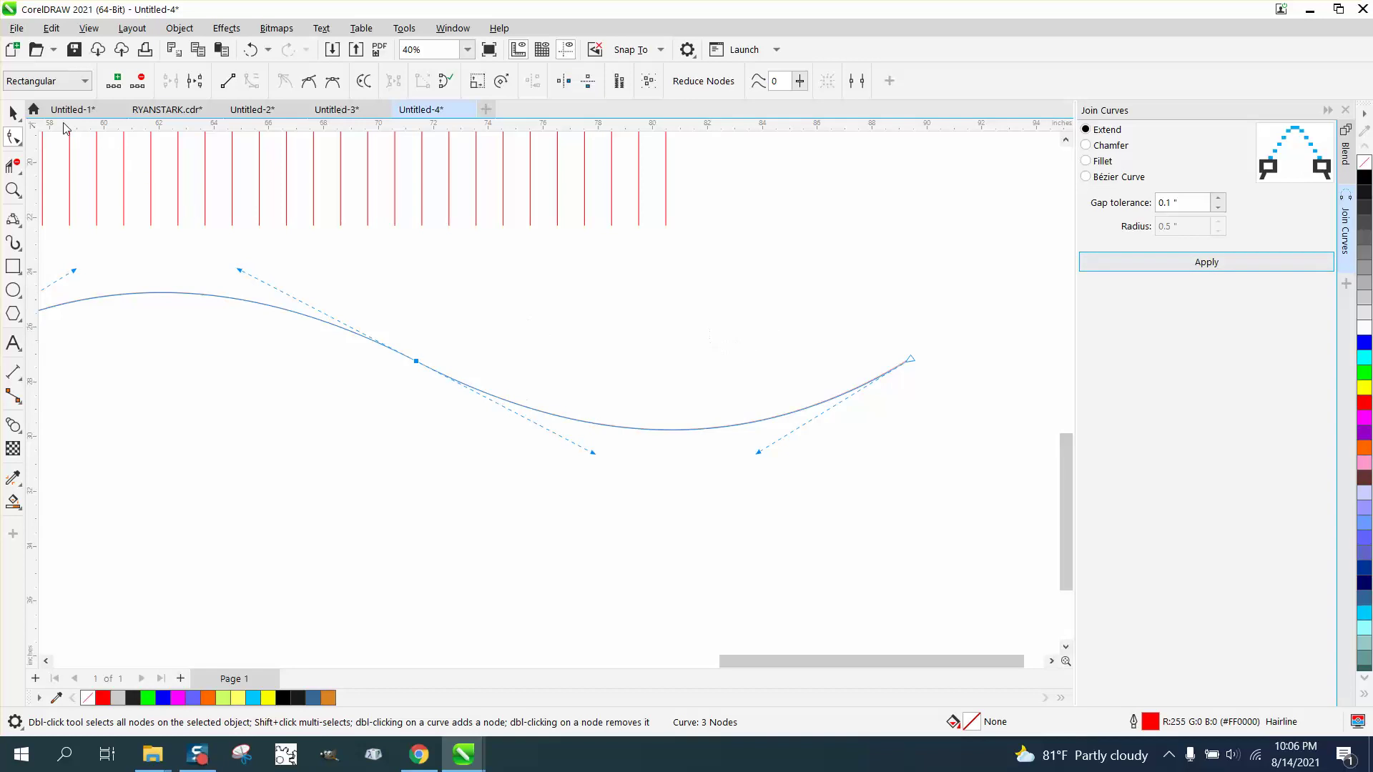
{"action": "left_click", "coordinate": [13, 113]}
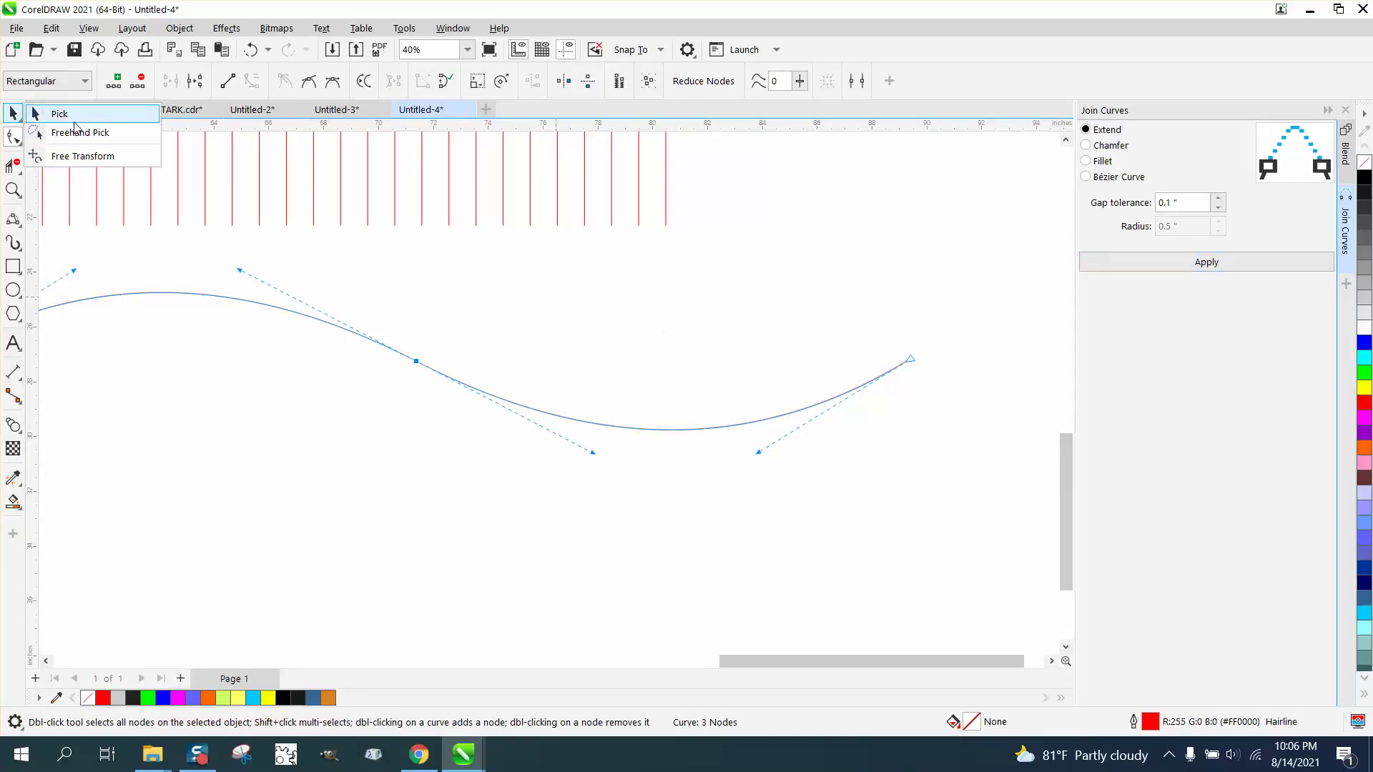
Select the whole red vertical-line blend.
{"action": "left_click", "coordinate": [60, 114]}
{"action": "scroll", "coordinate": [551, 309], "scroll_direction": "down", "scroll_amount": 4}
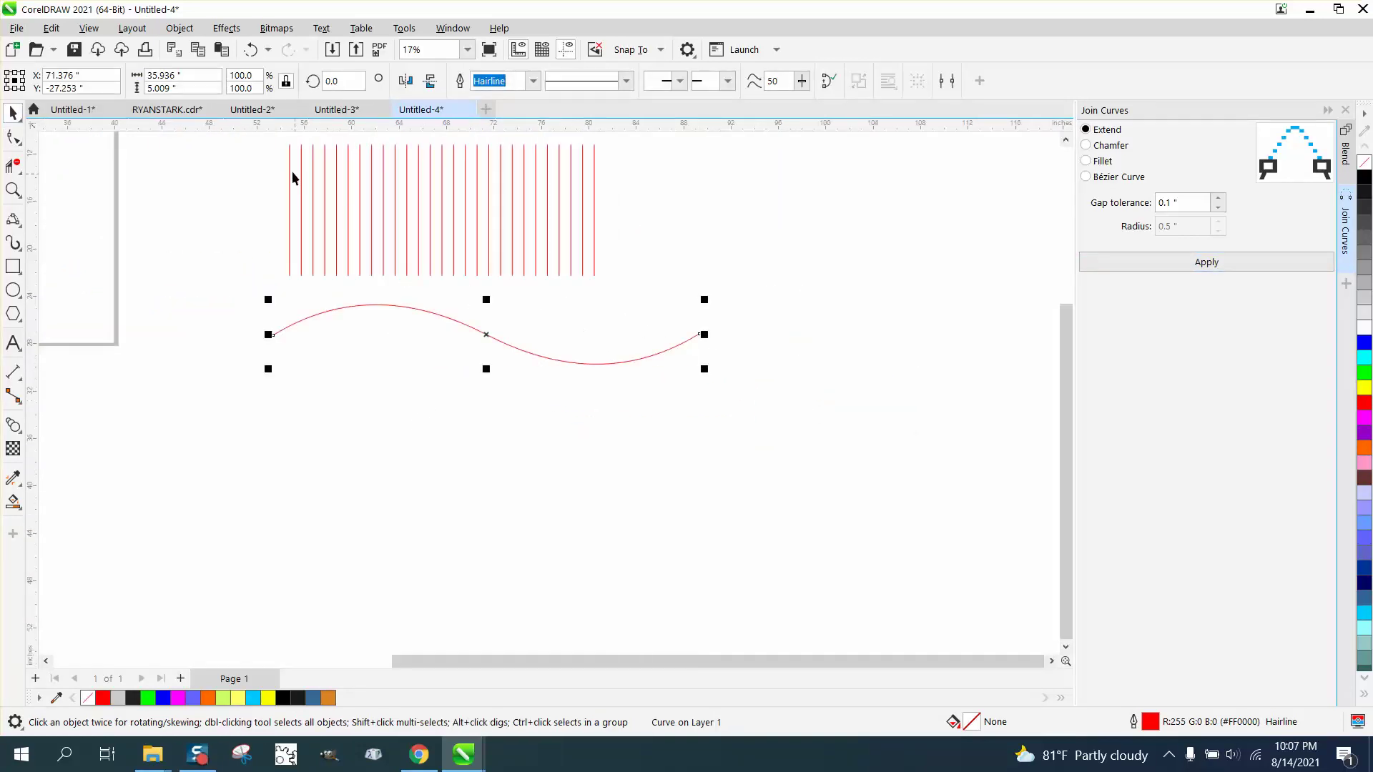
{"action": "left_click", "coordinate": [290, 170]}
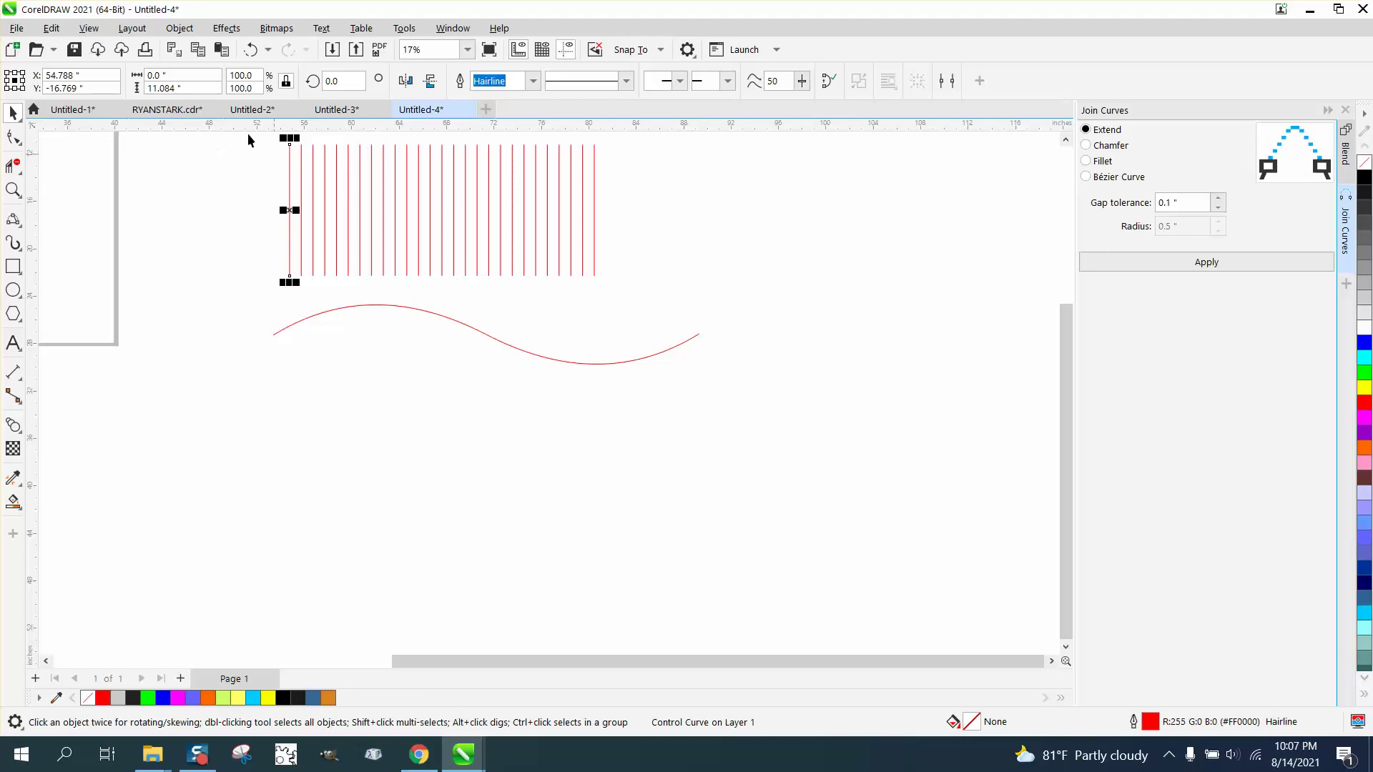
{"action": "left_click", "coordinate": [249, 49]}
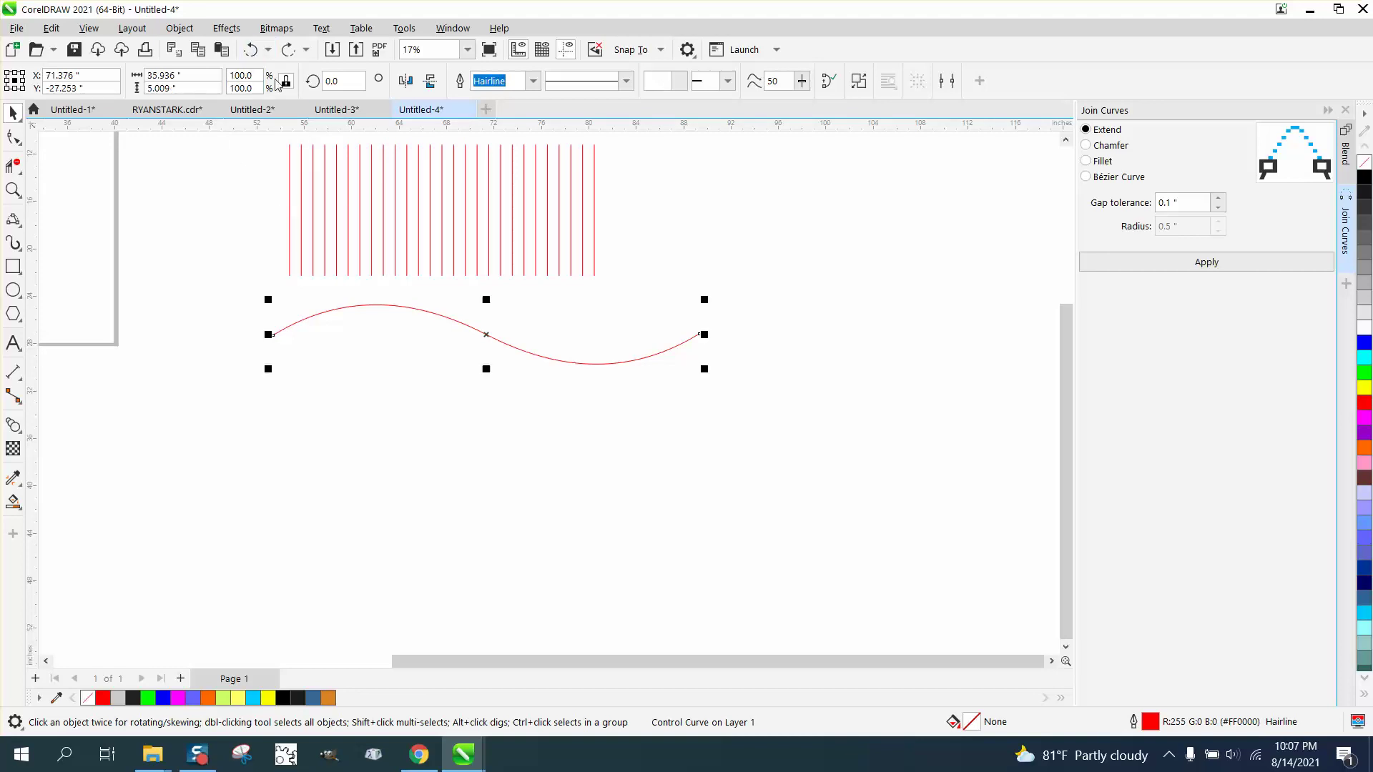
{"action": "left_click", "coordinate": [301, 154]}
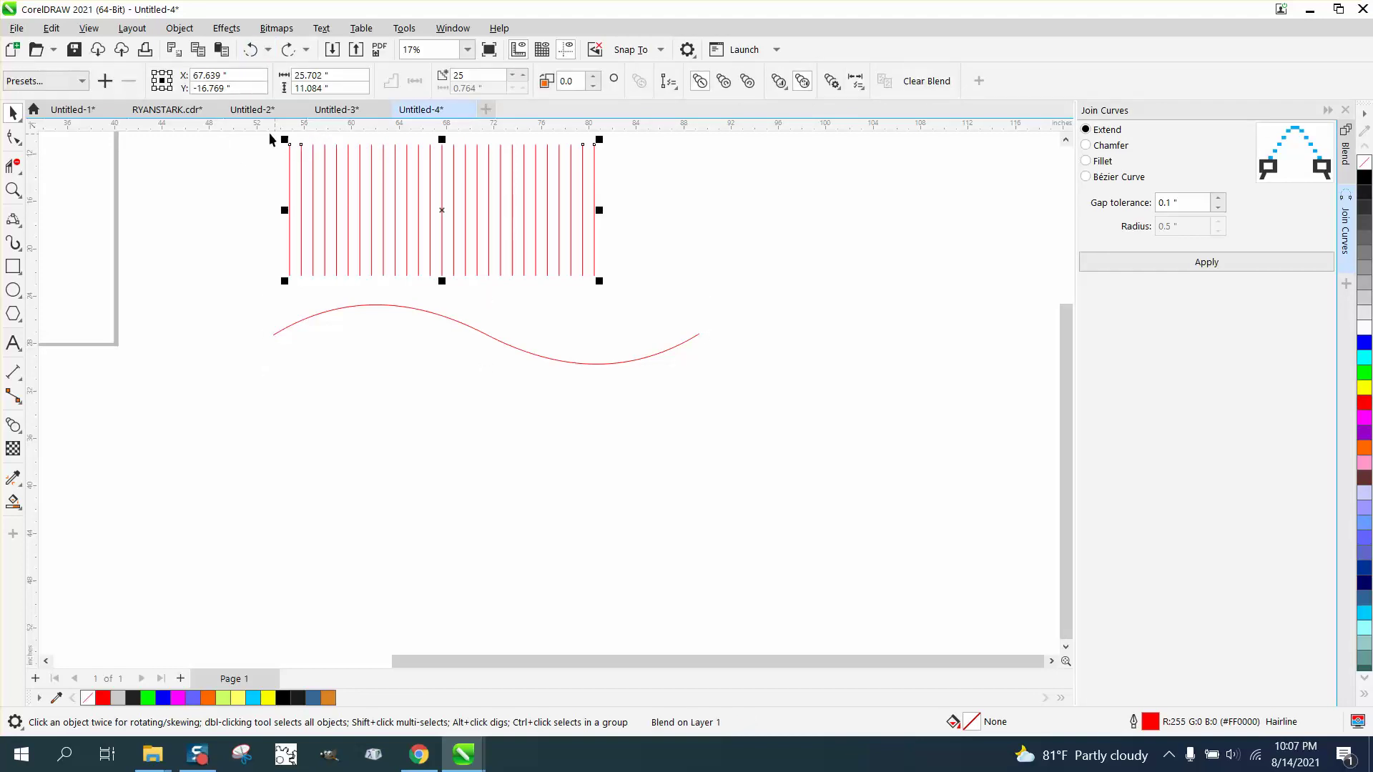
{"action": "left_click_drag", "start_coordinate": [263, 136], "coordinate": [642, 306]}
{"action": "left_click", "coordinate": [1214, 277]}
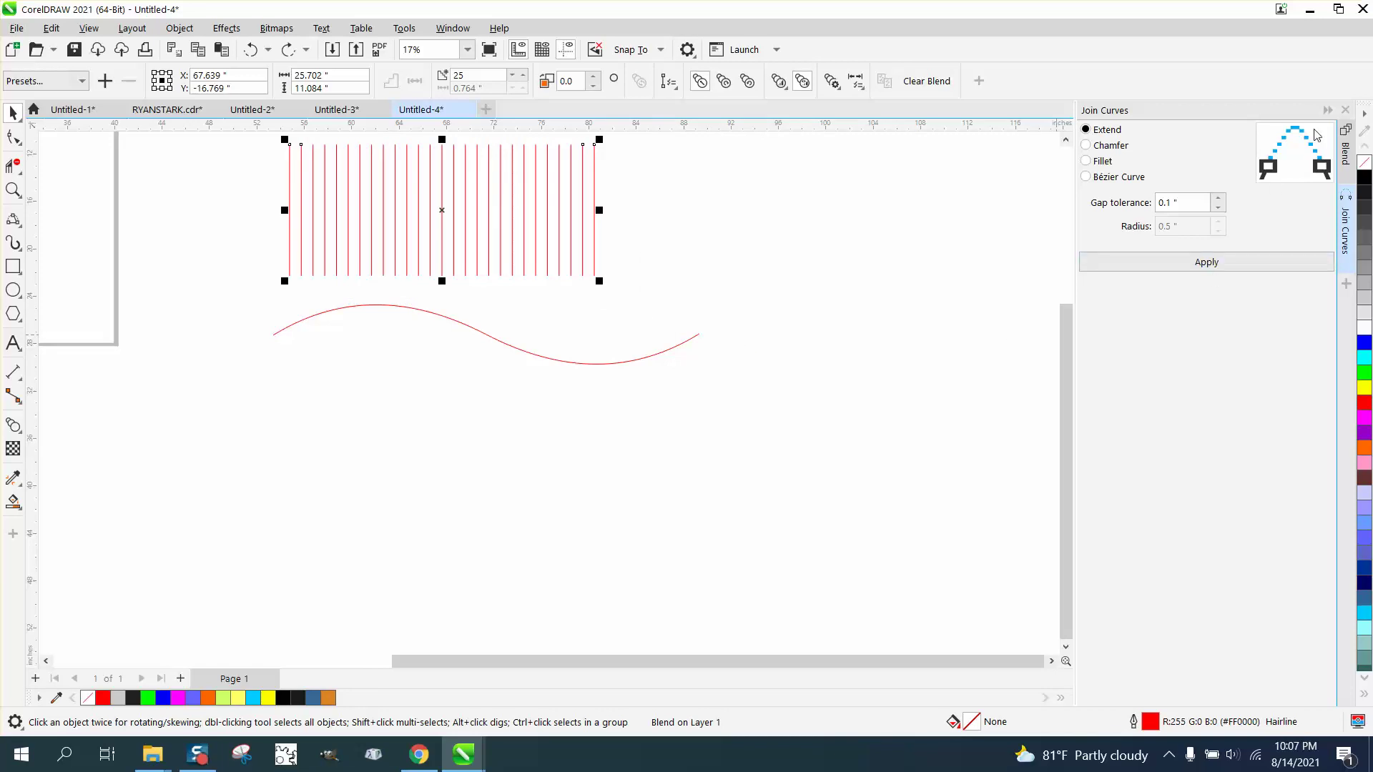
Fit the blend onto the S-curve using the Blend docker's New Path option.
{"action": "left_click", "coordinate": [1345, 110]}
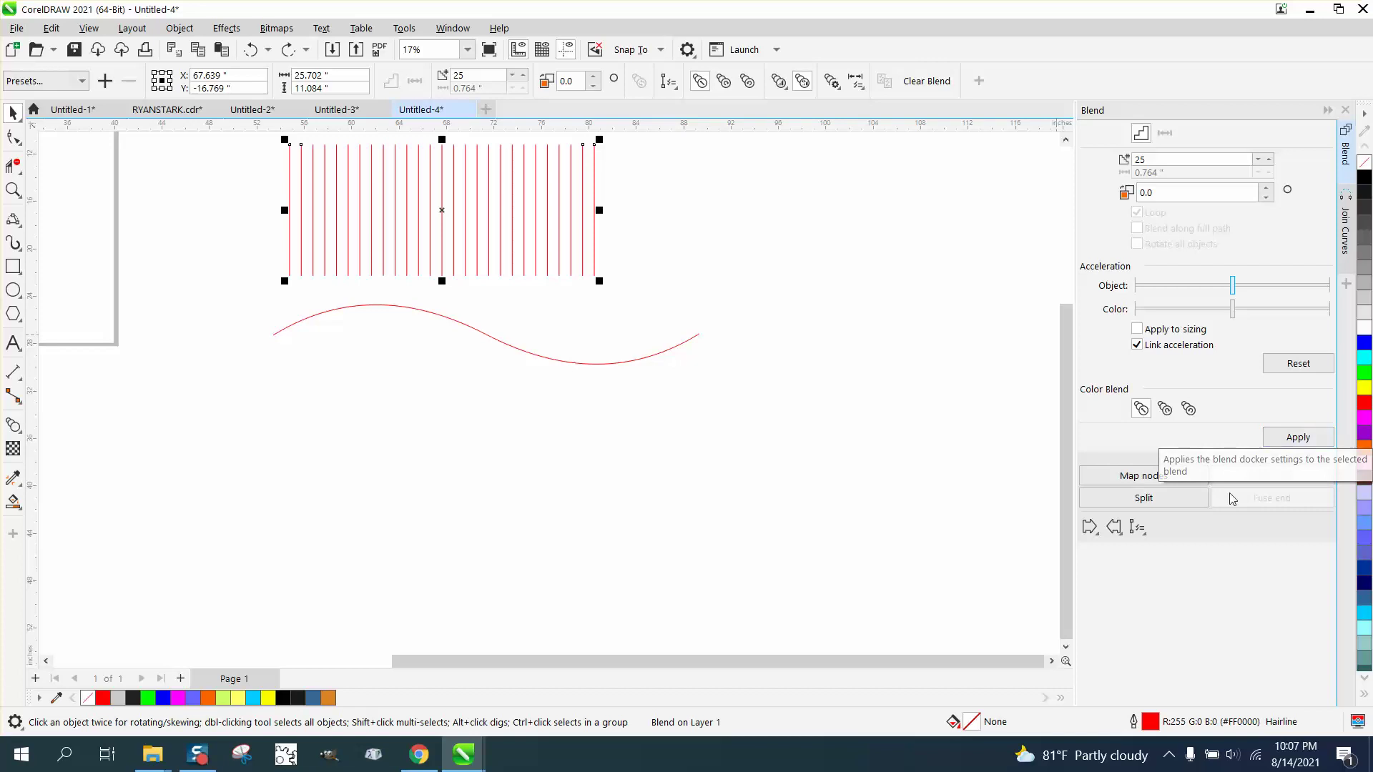
{"action": "left_click", "coordinate": [1139, 529]}
{"action": "left_click", "coordinate": [1174, 548]}
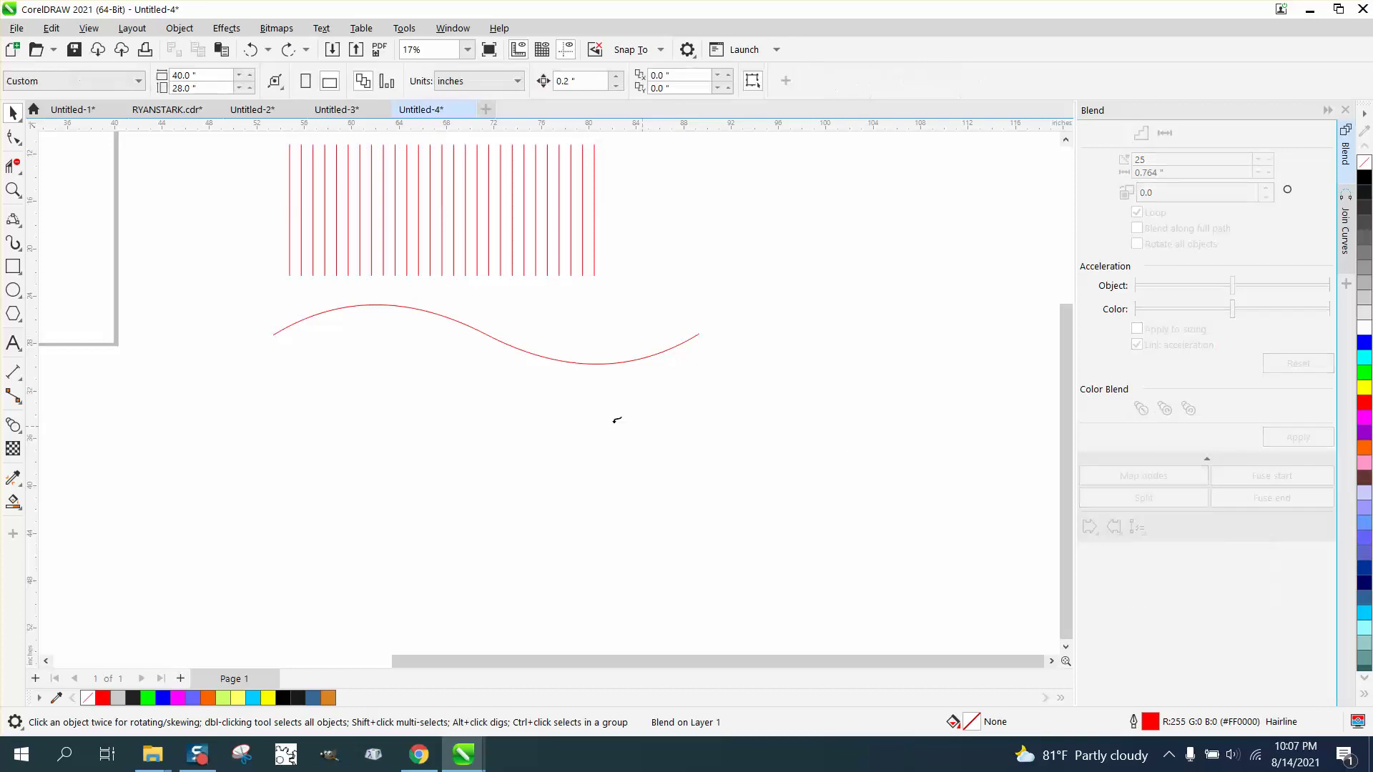
{"action": "left_click", "coordinate": [574, 361]}
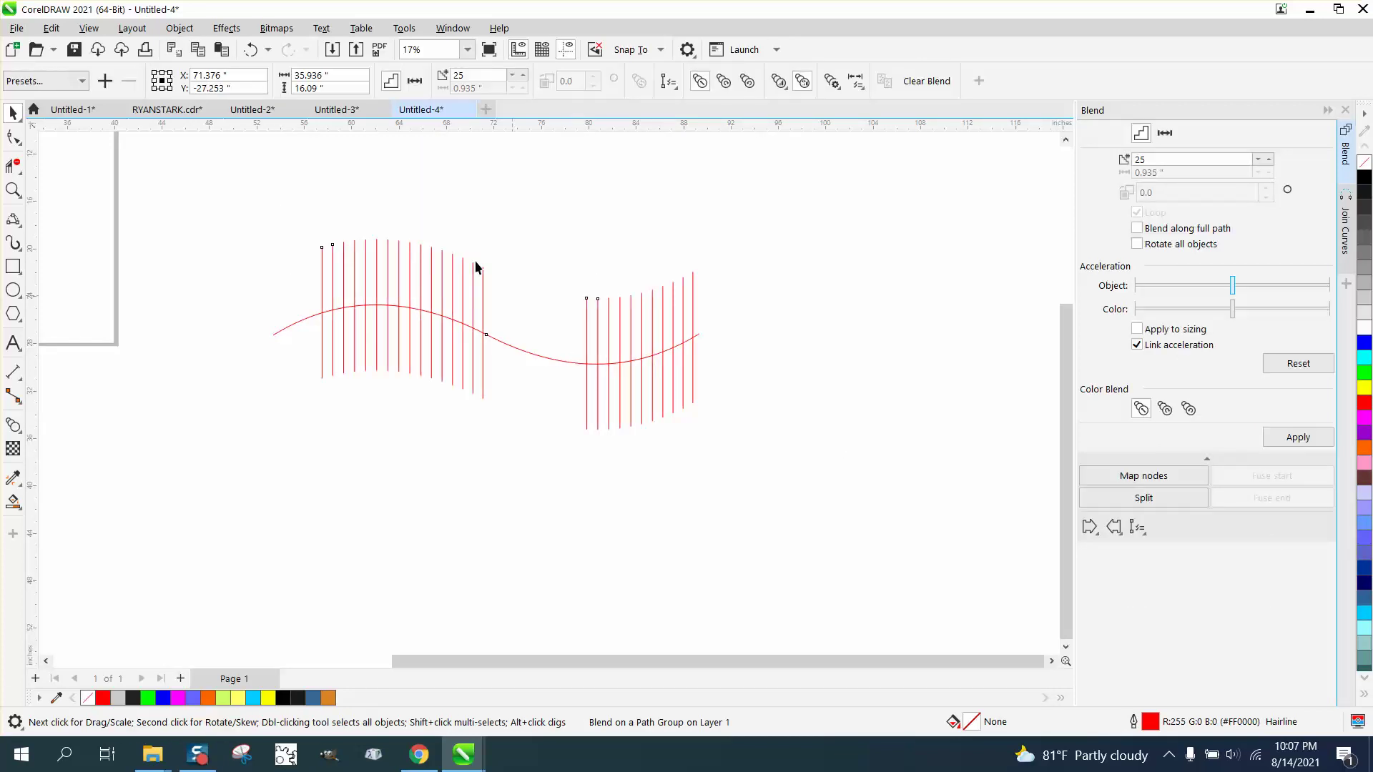
Undo the path fit and delete the old line blend.
{"action": "left_click", "coordinate": [250, 49]}
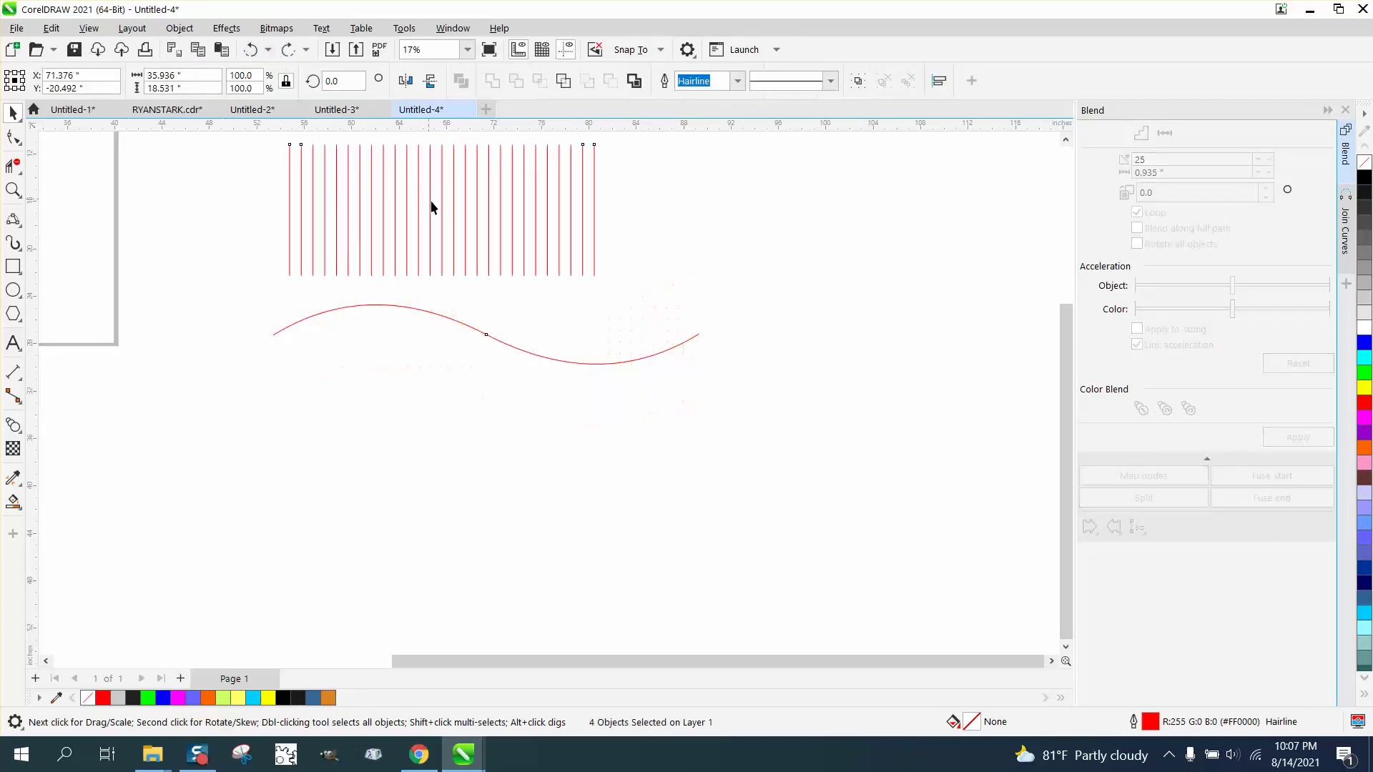
{"action": "mouse_move", "coordinate": [270, 137]}
{"action": "left_mouse_down"}
{"action": "mouse_move", "coordinate": [601, 229]}
{"action": "mouse_move", "coordinate": [649, 303]}
{"action": "left_mouse_up"}
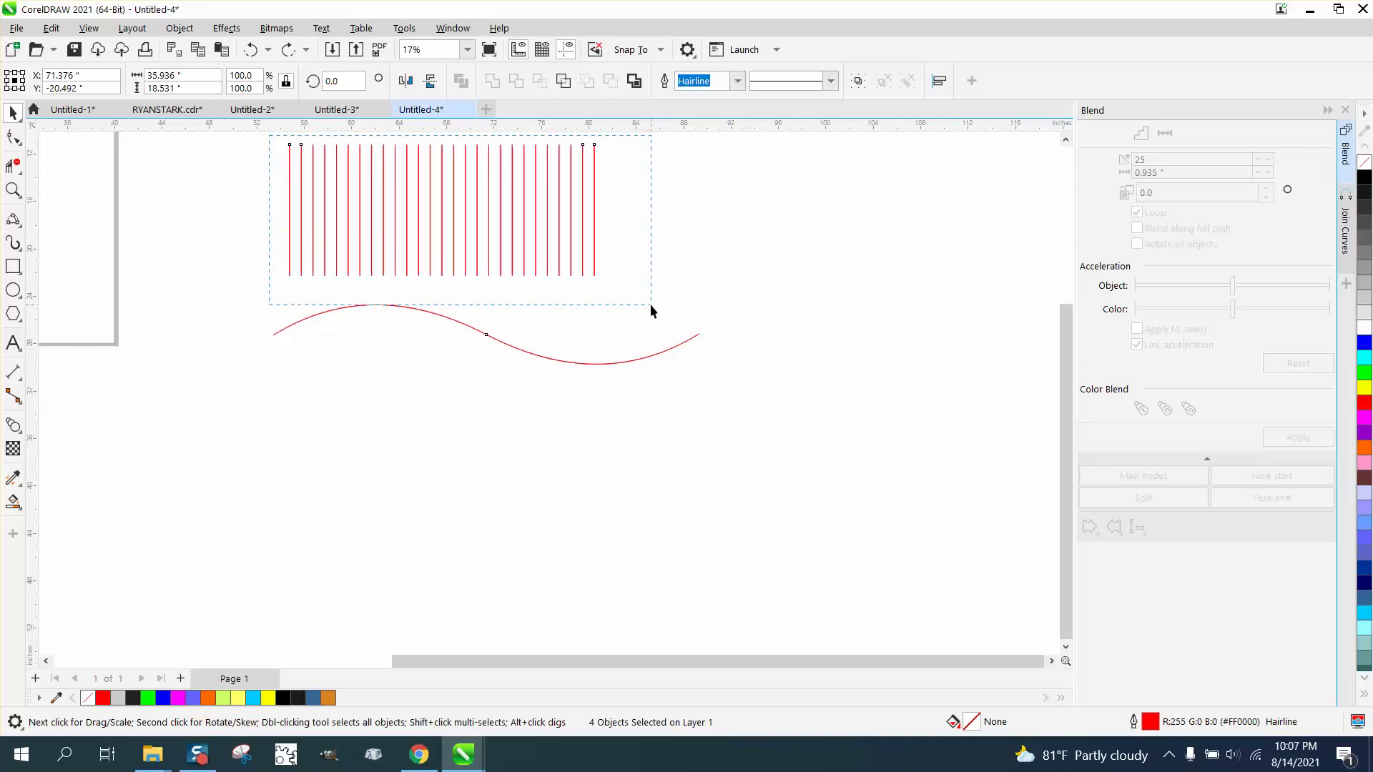
{"action": "key", "text": "Delete"}
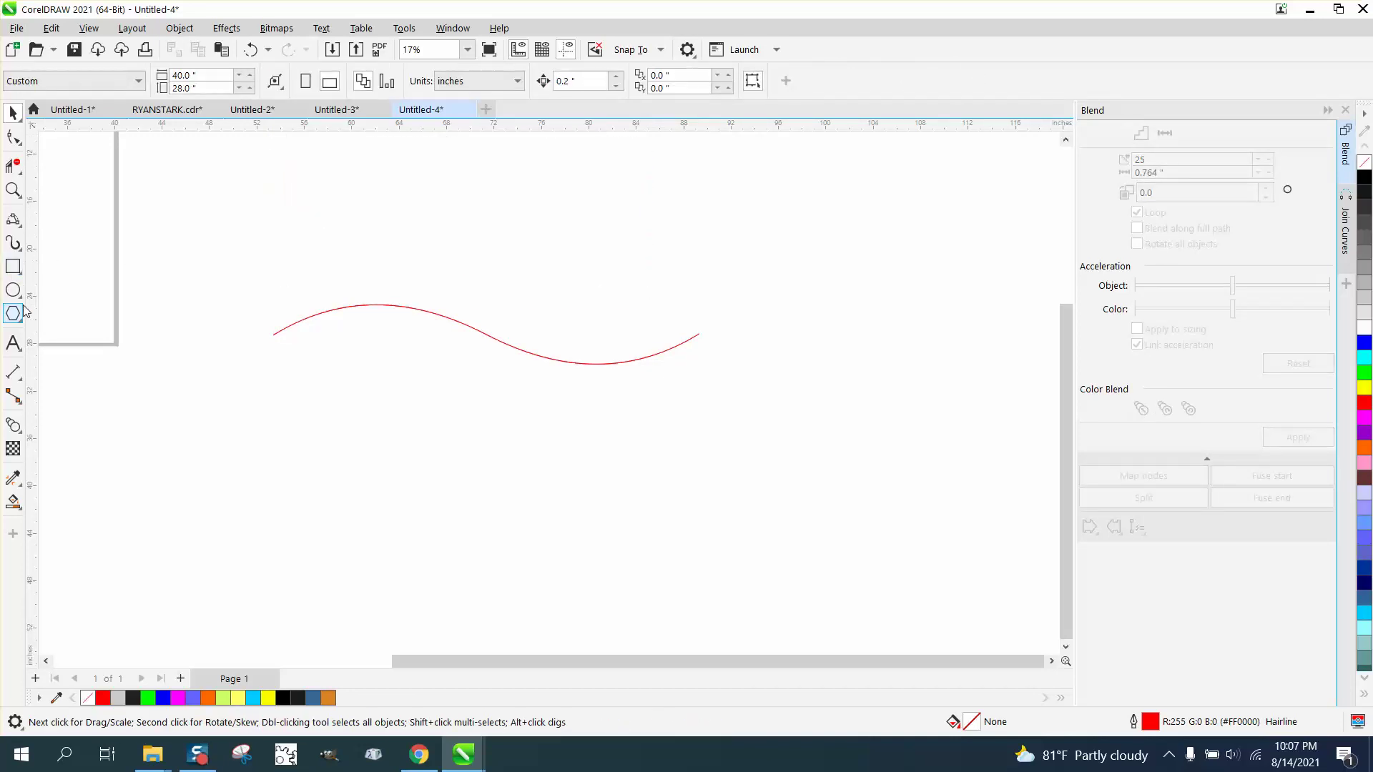
Draw a new vertical line, copy it to the right, and blend the pair into 25 steps.
{"action": "left_click", "coordinate": [13, 219]}
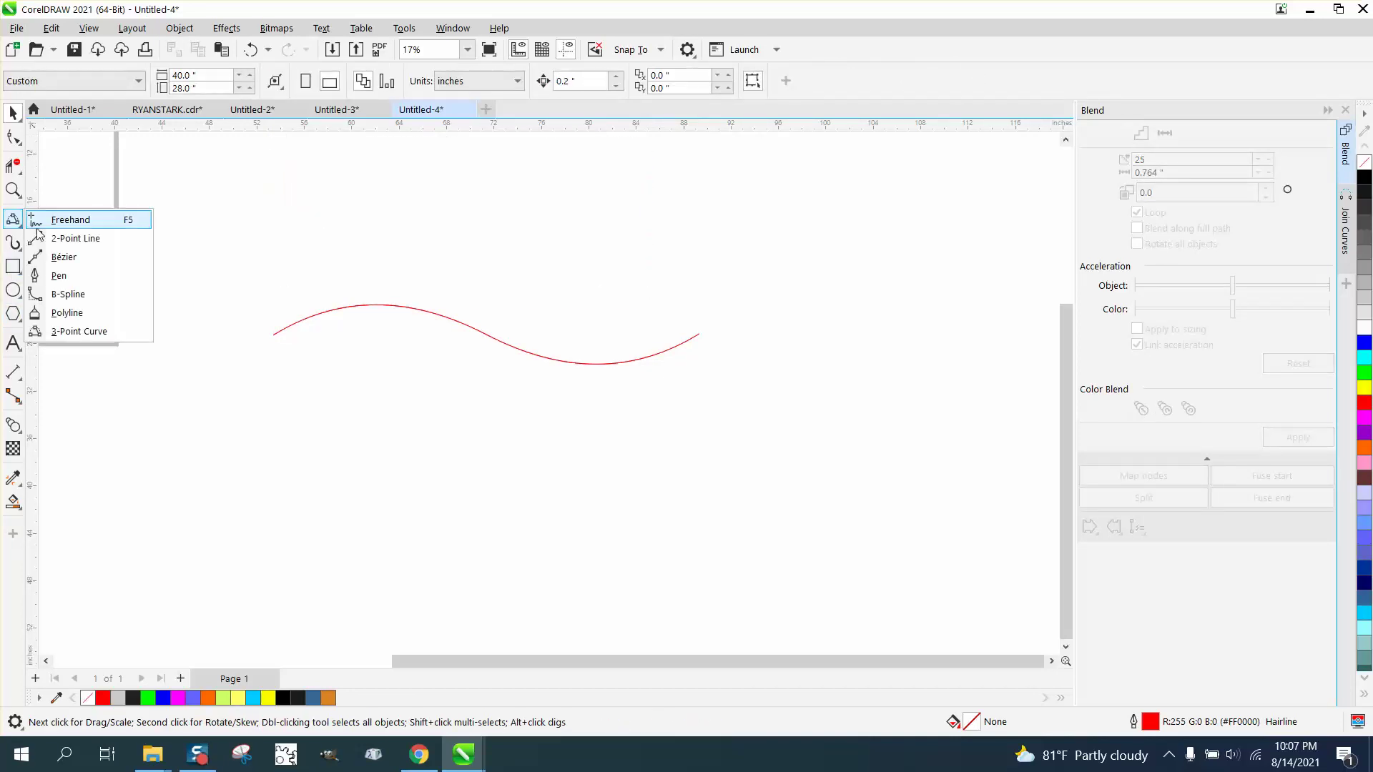
{"action": "left_click", "coordinate": [58, 238]}
{"action": "left_click_drag", "start_coordinate": [317, 172], "coordinate": [317, 284]}
{"action": "left_click", "coordinate": [13, 113]}
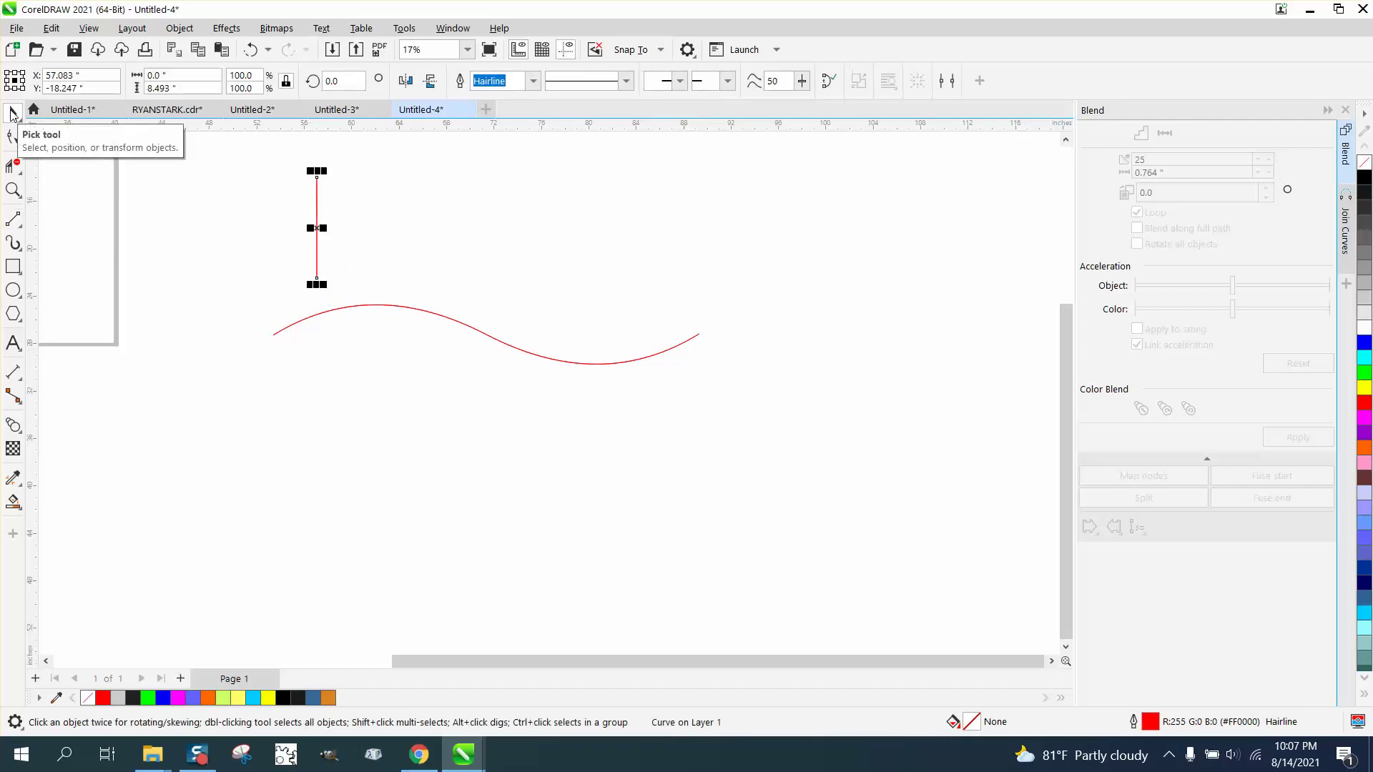
{"action": "left_click_drag", "start_coordinate": [318, 228], "coordinate": [681, 229]}
{"action": "left_click_drag", "start_coordinate": [272, 164], "coordinate": [727, 281]}
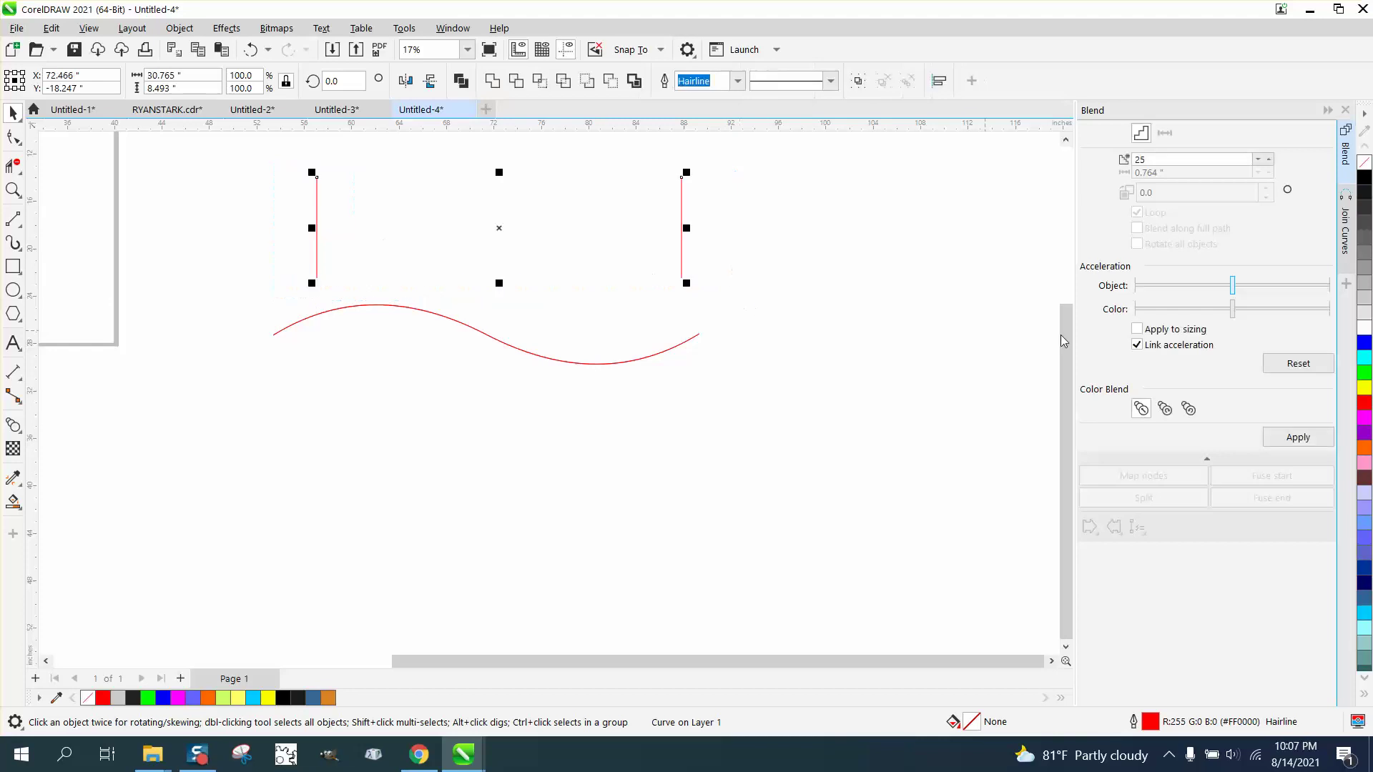
{"action": "left_click", "coordinate": [1289, 437]}
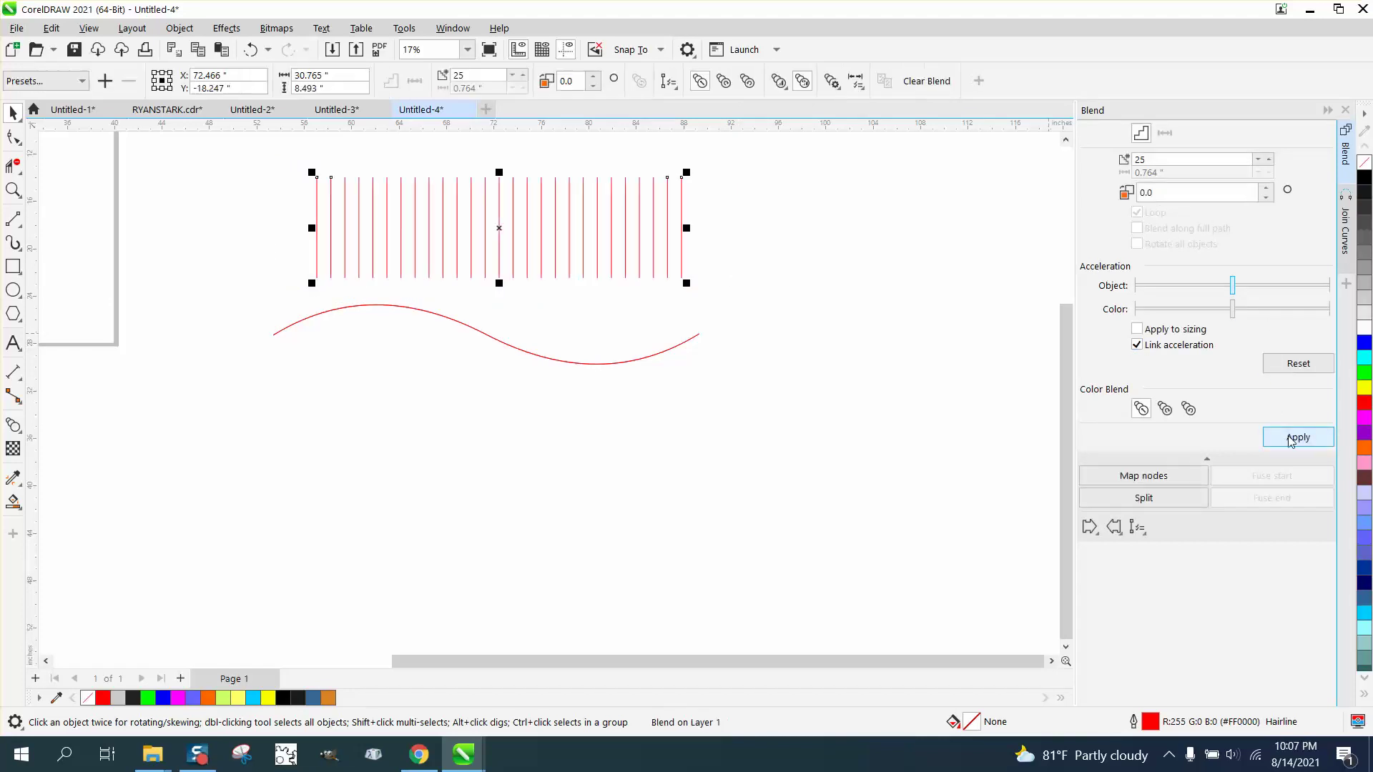
Attach the blend to the wave curve with Blend along full path enabled.
{"action": "left_click", "coordinate": [1148, 534]}
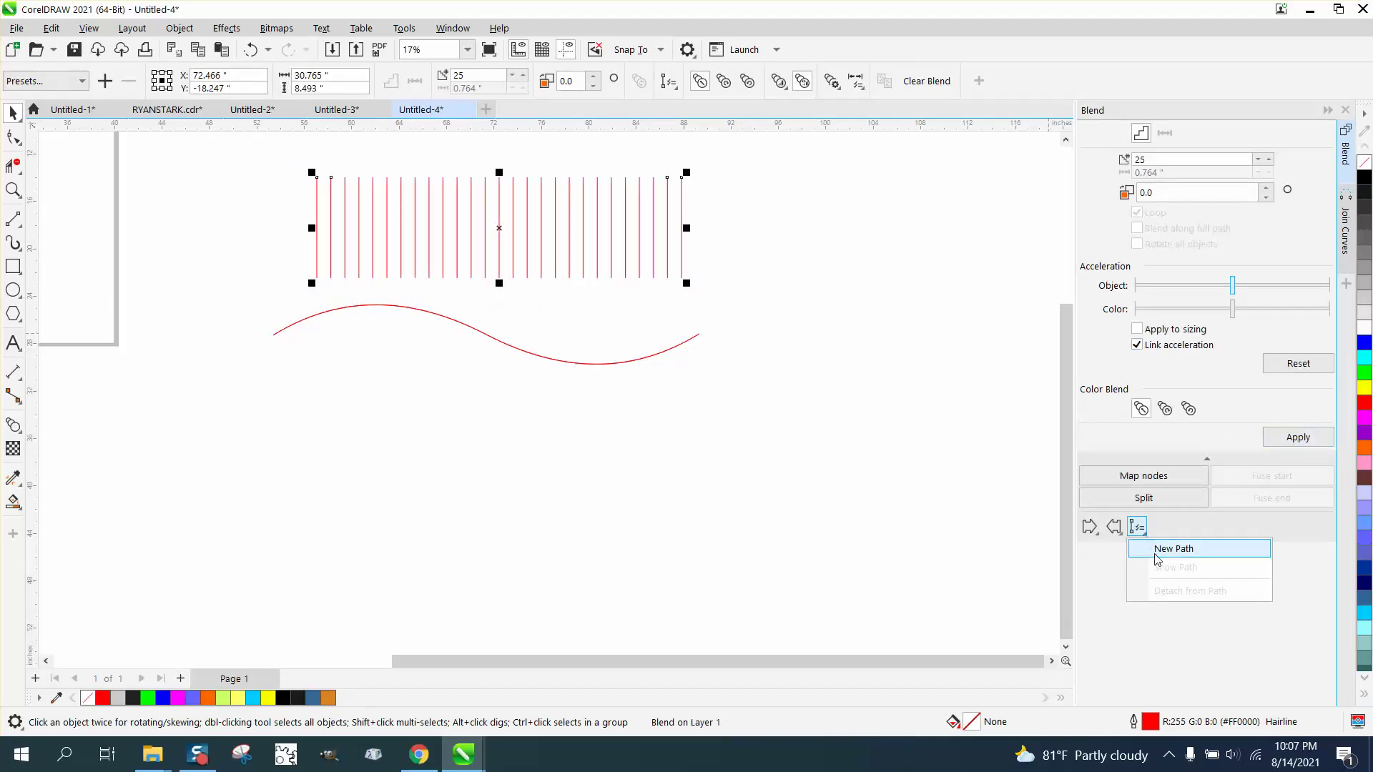
{"action": "left_click", "coordinate": [1152, 547]}
{"action": "left_click", "coordinate": [647, 355]}
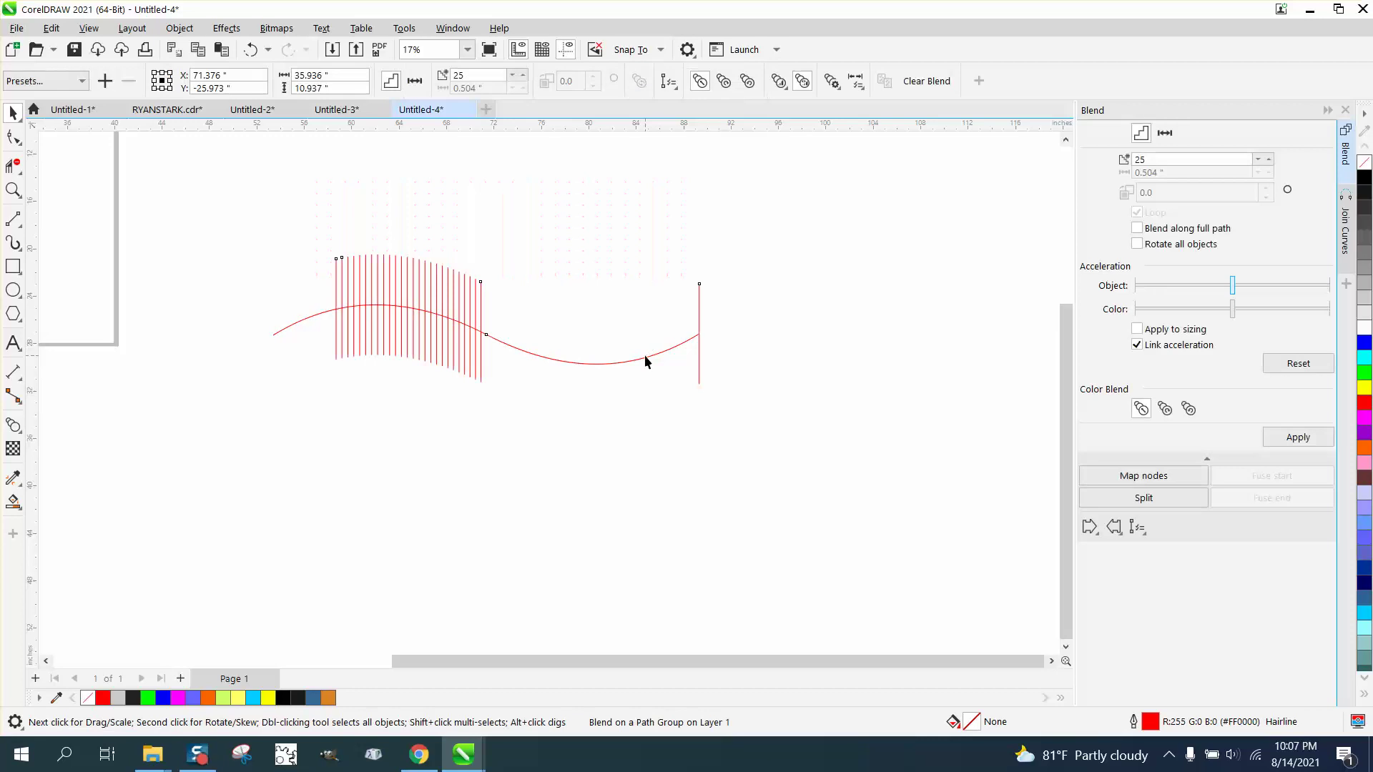
{"action": "left_click", "coordinate": [1137, 228]}
{"action": "left_click", "coordinate": [1298, 442]}
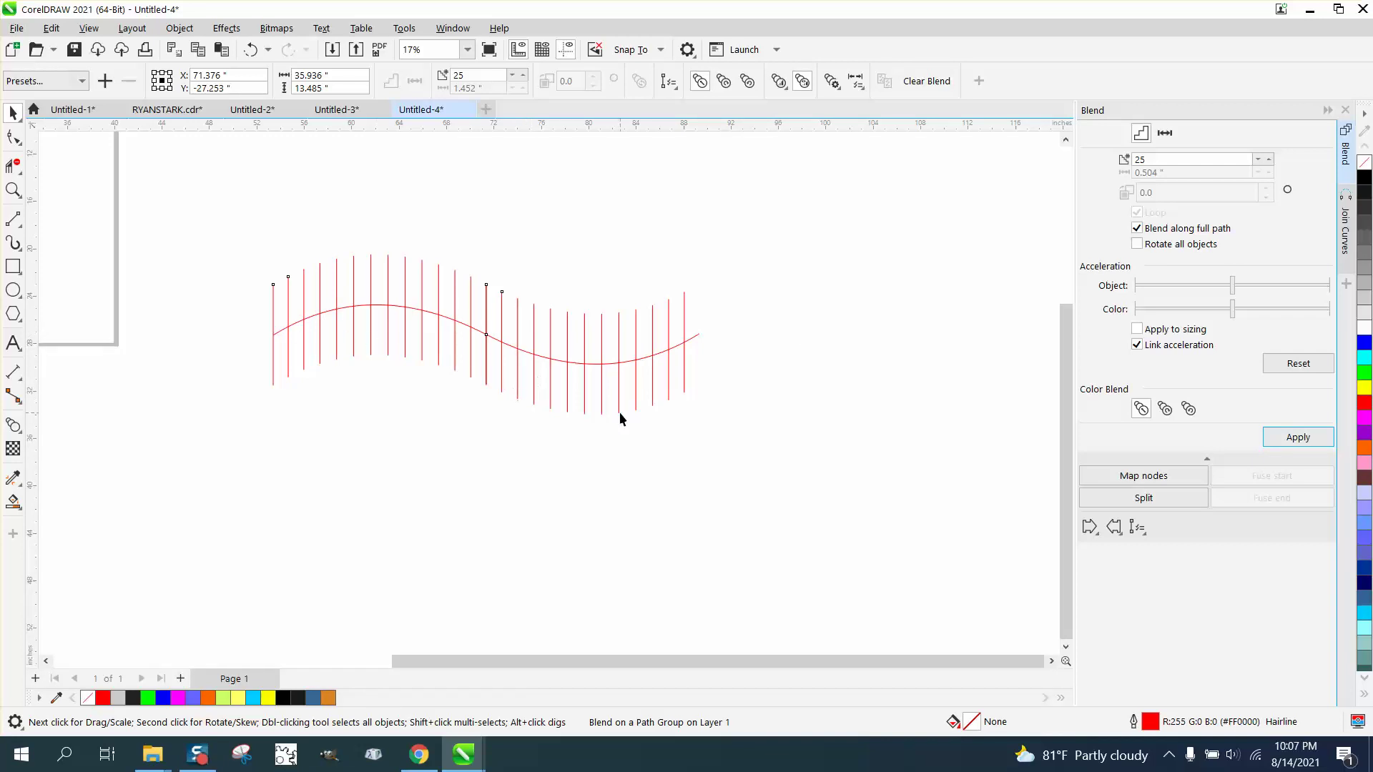
Detach the line blend from the wave path and stretch the lines slightly taller.
{"action": "left_click", "coordinate": [583, 381]}
{"action": "scroll", "coordinate": [585, 378], "scroll_direction": "down", "scroll_amount": 3}
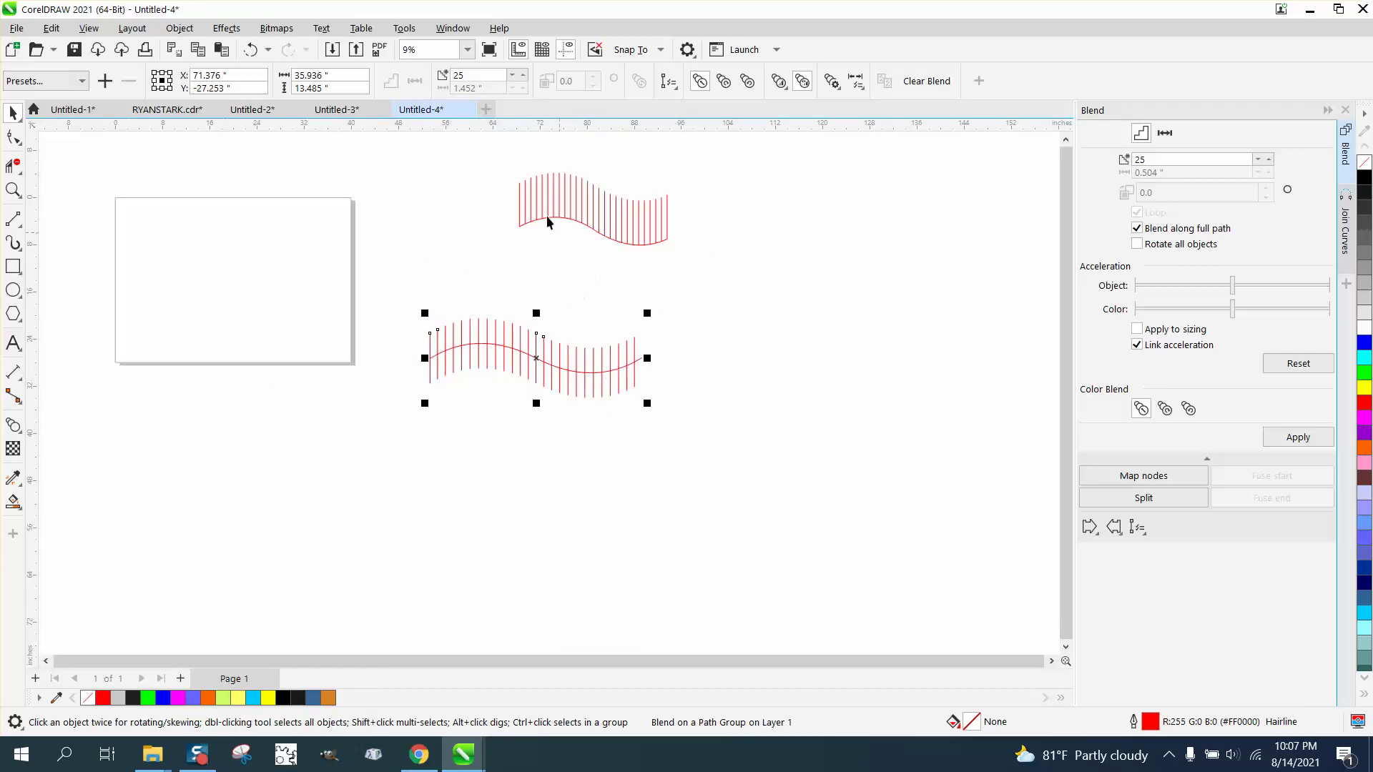
{"action": "left_click", "coordinate": [13, 189]}
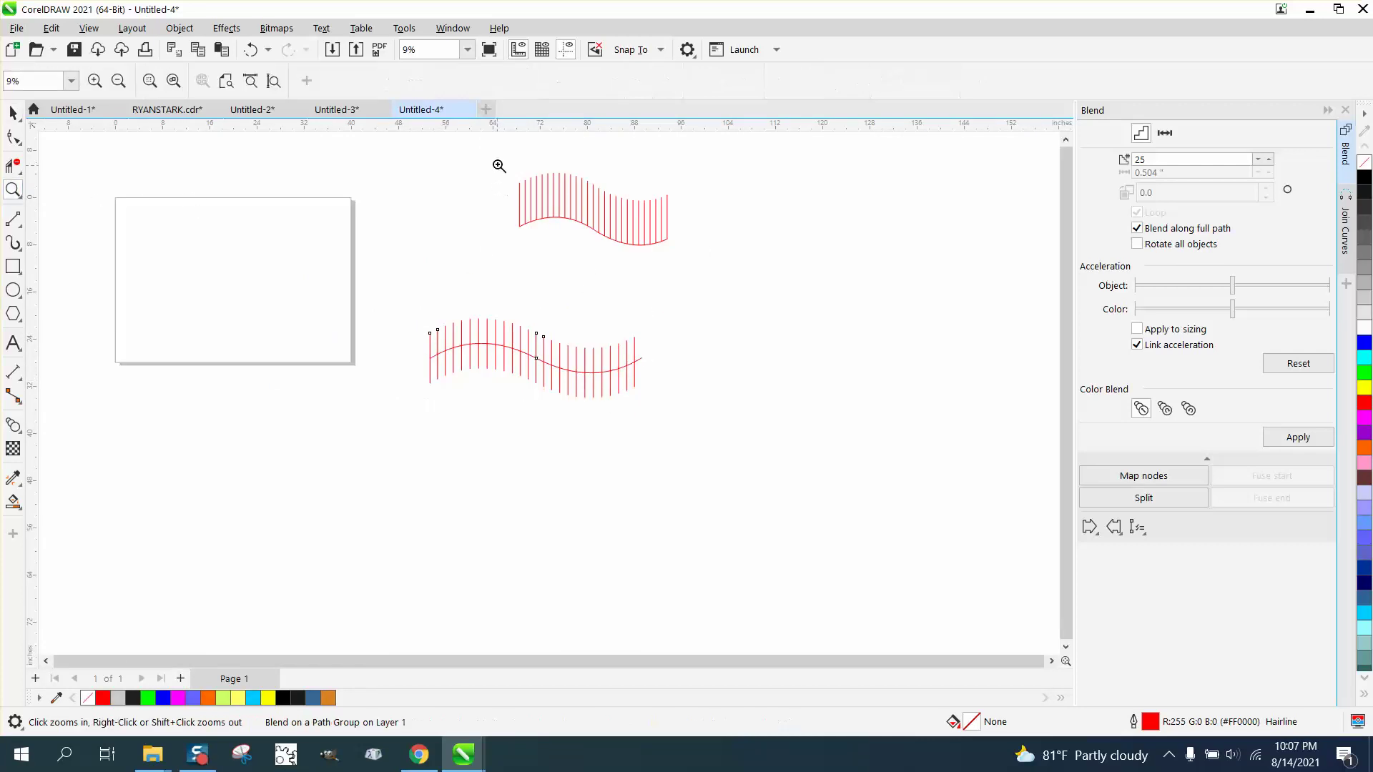
{"action": "left_click_drag", "start_coordinate": [504, 167], "coordinate": [759, 288]}
{"action": "scroll", "coordinate": [760, 288], "scroll_direction": "down", "scroll_amount": 2}
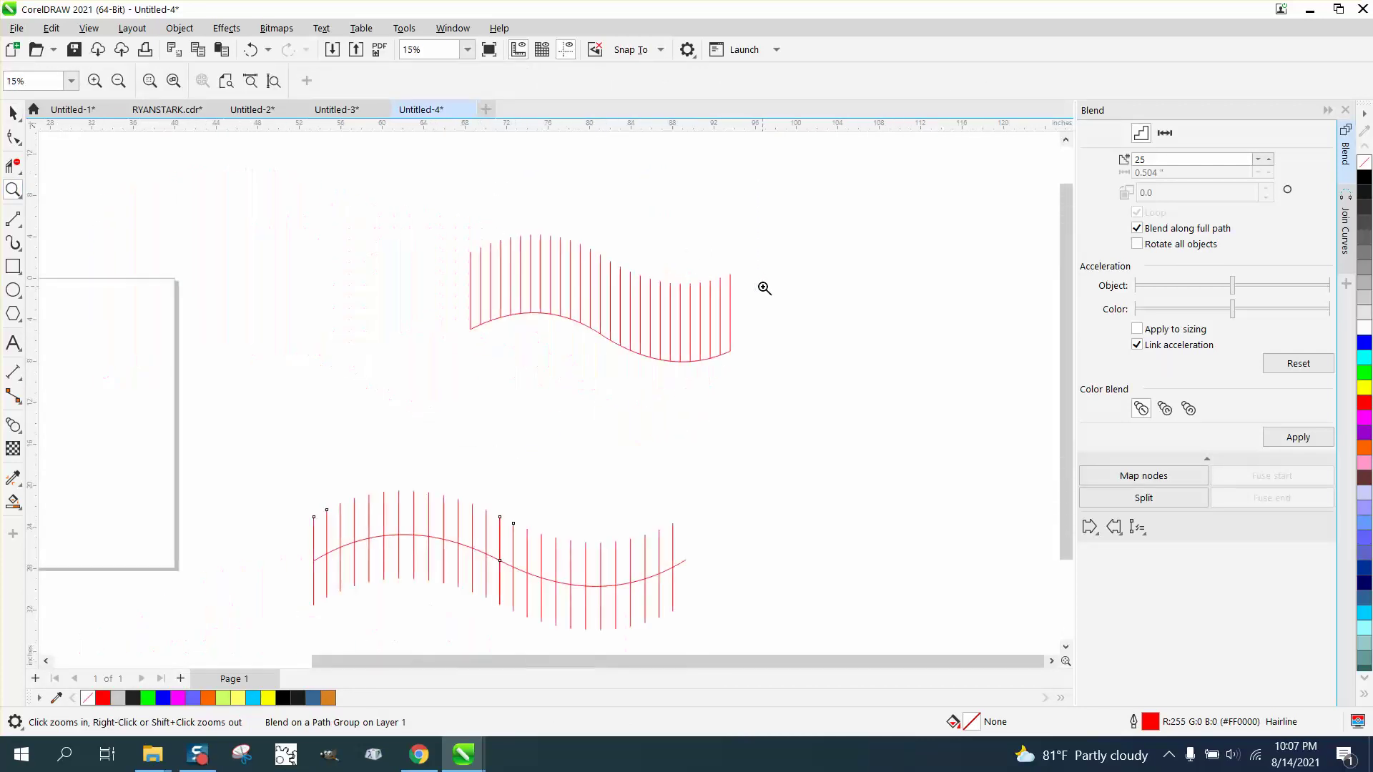
{"action": "left_click", "coordinate": [13, 115]}
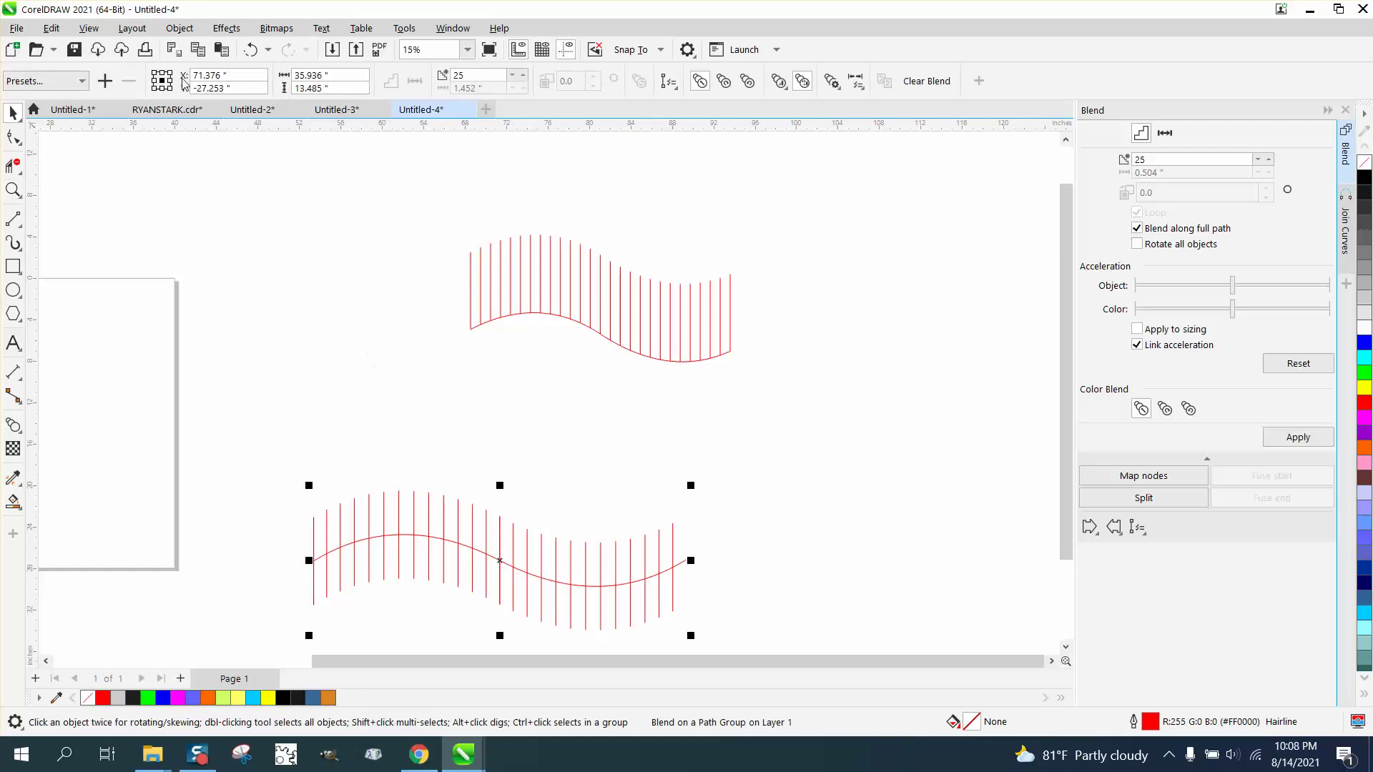
{"action": "left_click", "coordinate": [250, 49]}
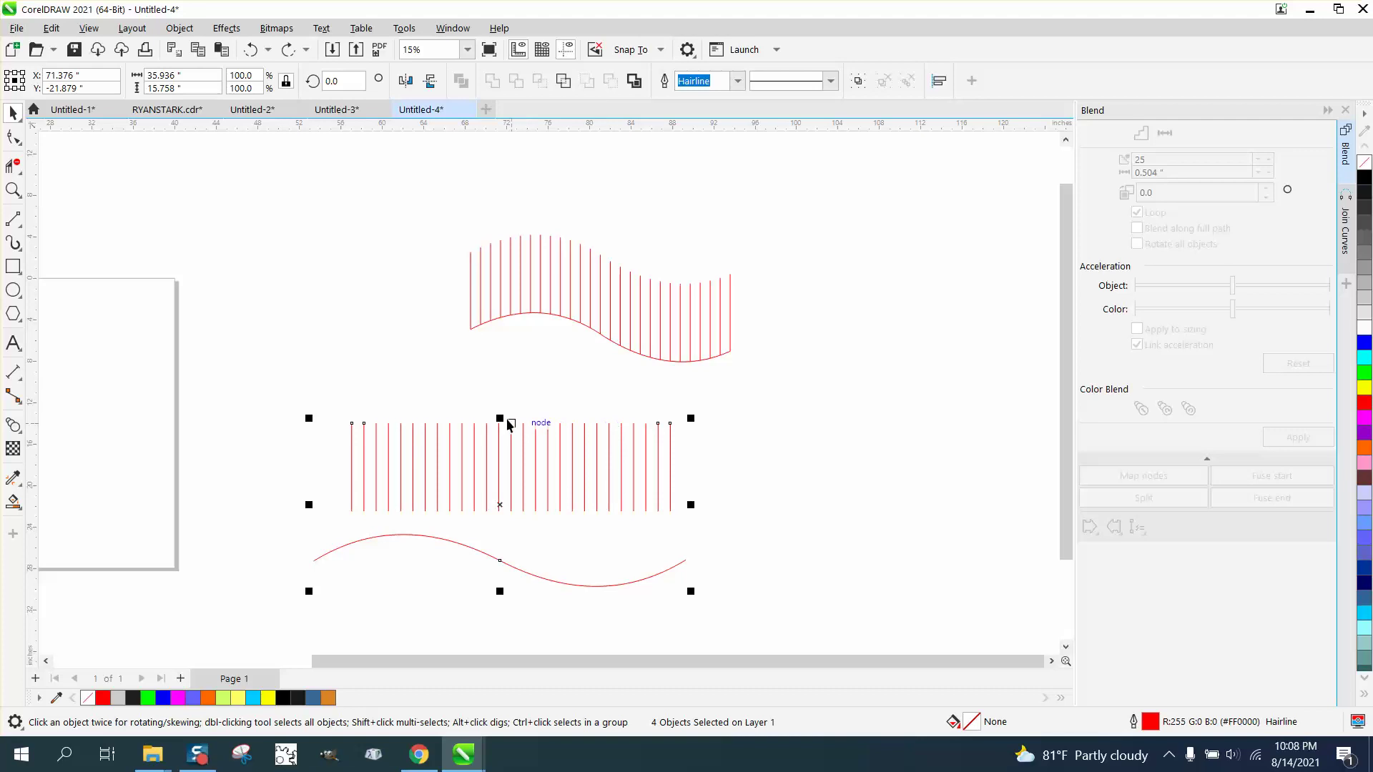
{"action": "left_click_drag", "start_coordinate": [500, 418], "coordinate": [501, 389]}
Nudge the wave curve right and move the upper wavy sample blend out to the right.
{"action": "left_click", "coordinate": [720, 486]}
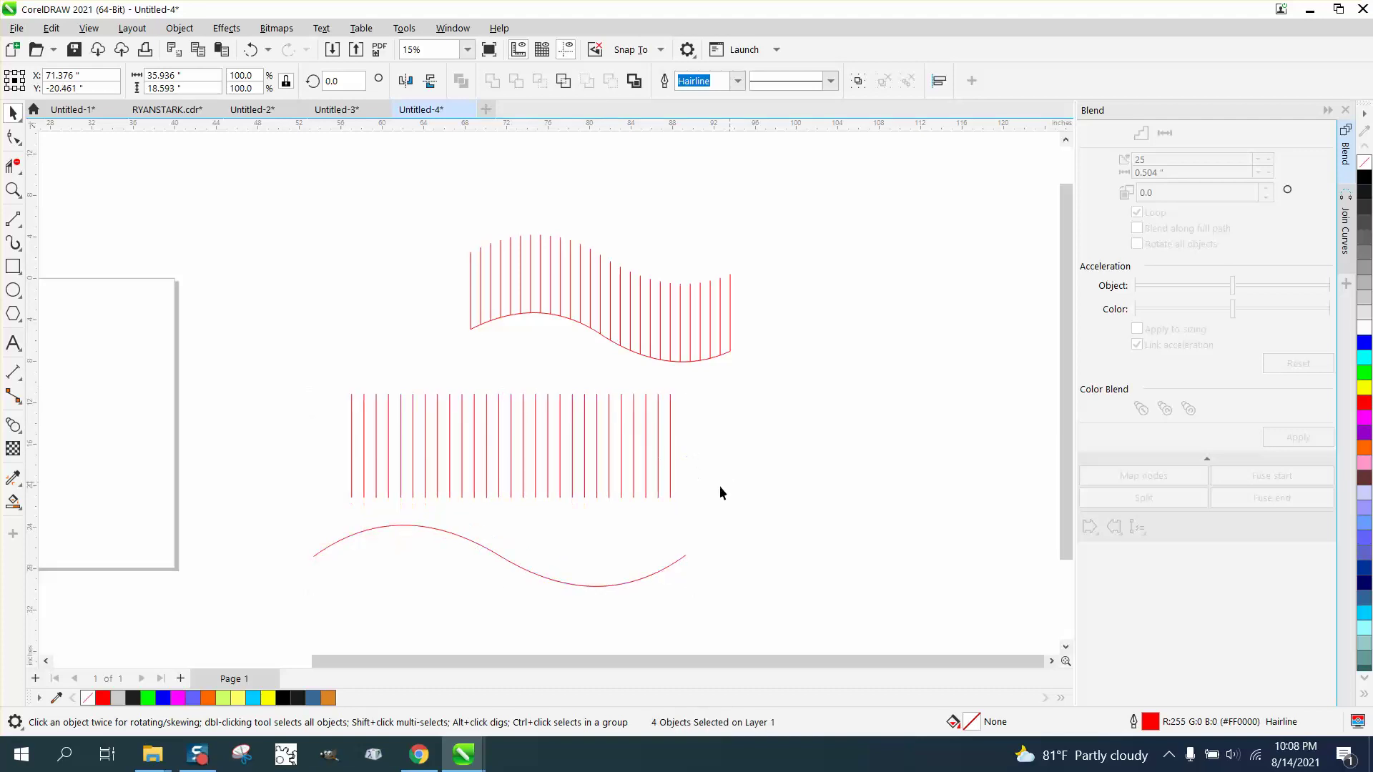
{"action": "left_click", "coordinate": [510, 564]}
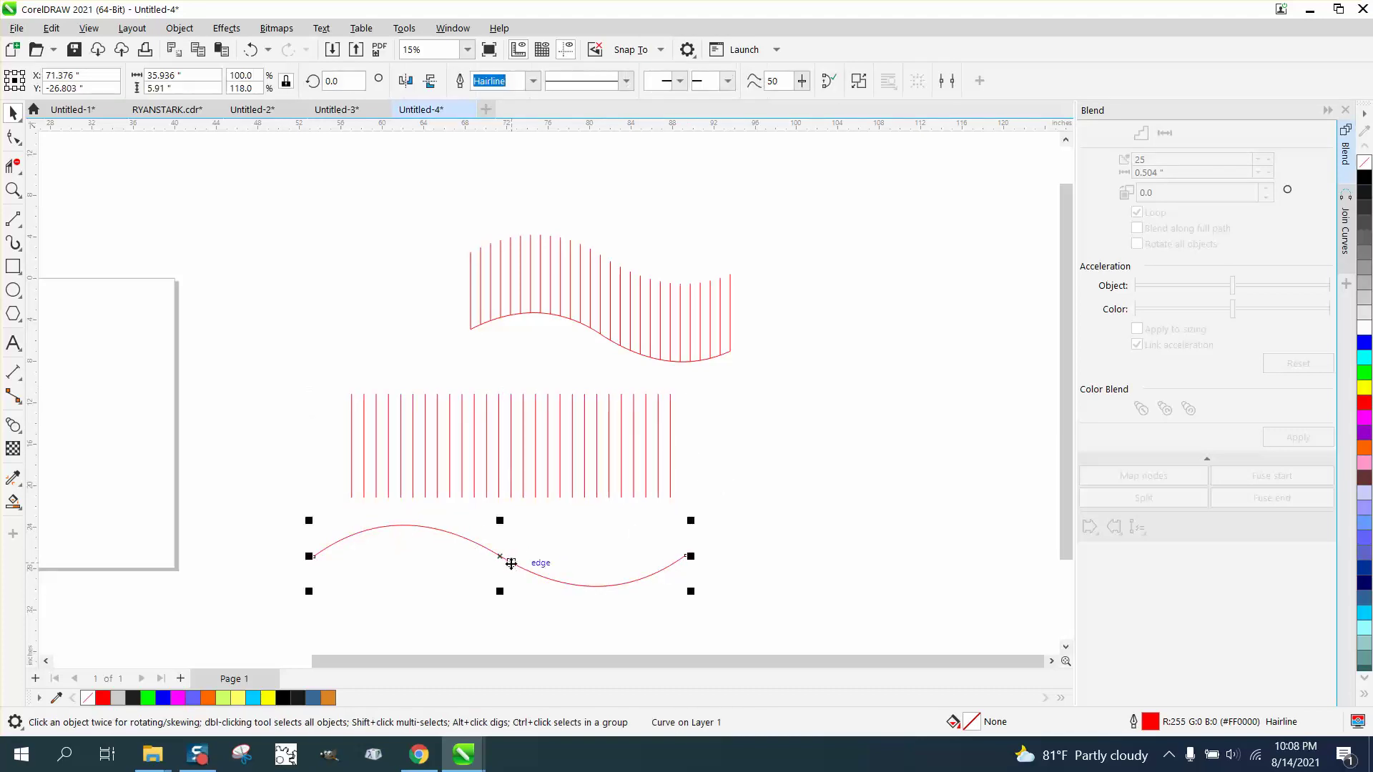
{"action": "mouse_move", "coordinate": [504, 559]}
{"action": "left_mouse_down"}
{"action": "mouse_move", "coordinate": [521, 481]}
{"action": "mouse_move", "coordinate": [519, 567]}
{"action": "left_mouse_up"}
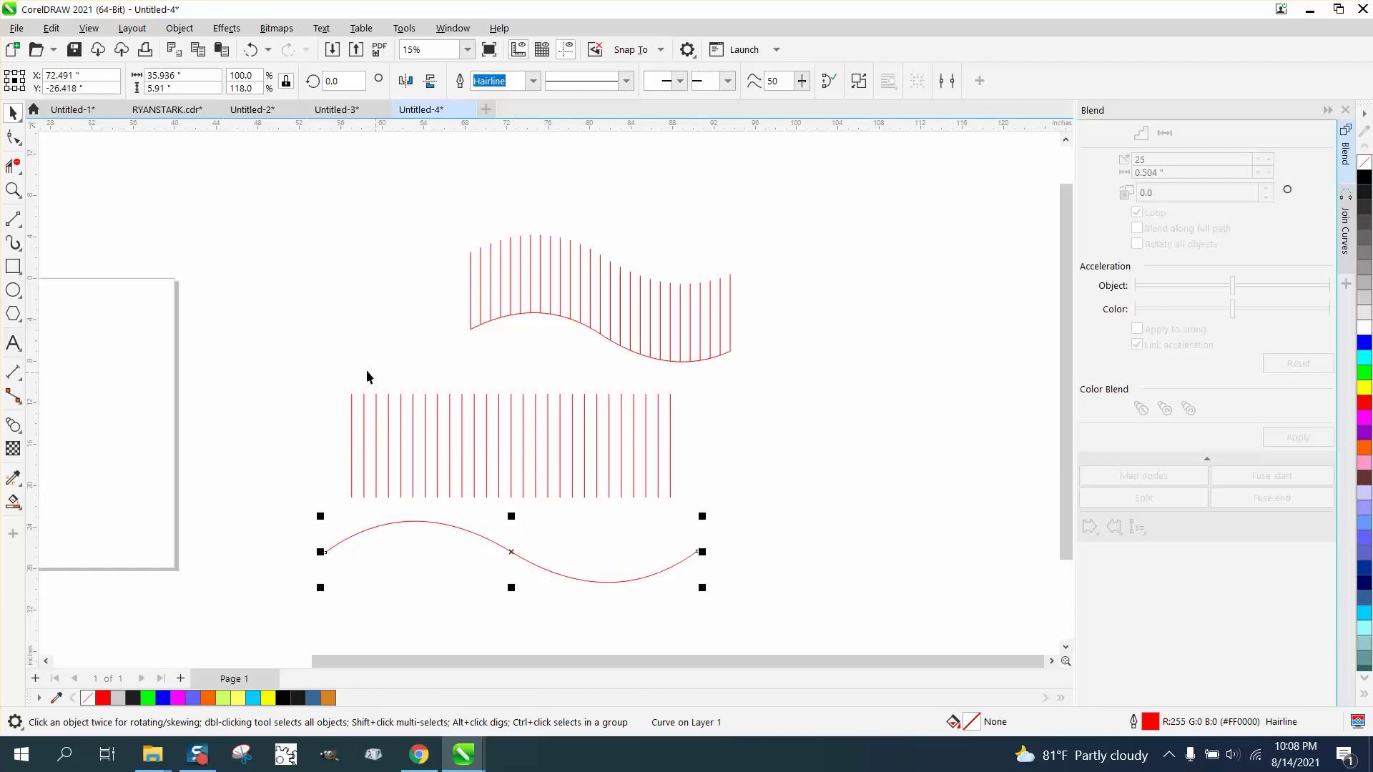
{"action": "left_click_drag", "start_coordinate": [337, 369], "coordinate": [708, 525]}
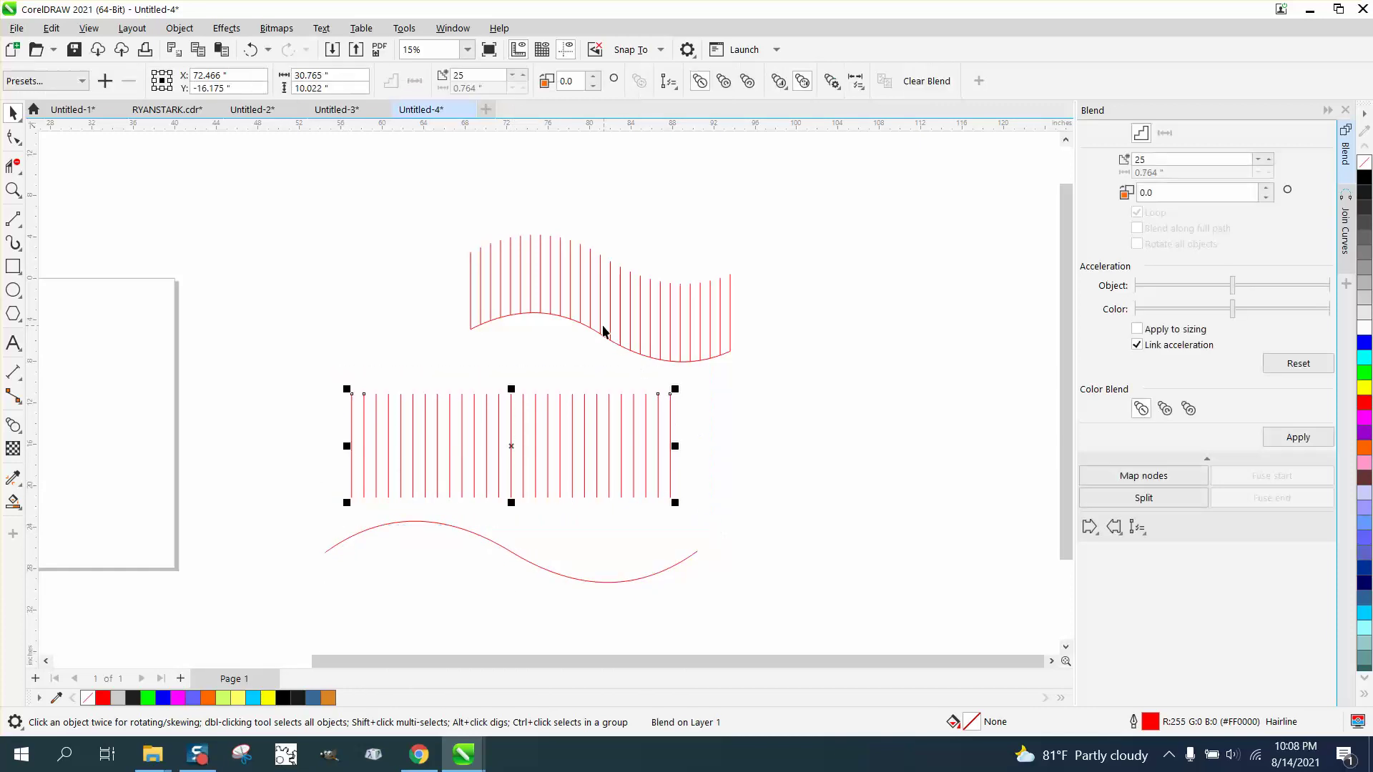
{"action": "left_click_drag", "start_coordinate": [436, 211], "coordinate": [476, 263]}
{"action": "left_click_drag", "start_coordinate": [843, 399], "coordinate": [843, 399]}
{"action": "left_click_drag", "start_coordinate": [613, 304], "coordinate": [889, 297]}
Stretch the vertical lines to about 185% height and move the wave curve up across their middle.
{"action": "left_click_drag", "start_coordinate": [319, 381], "coordinate": [423, 487]}
{"action": "left_click_drag", "start_coordinate": [788, 534], "coordinate": [788, 533]}
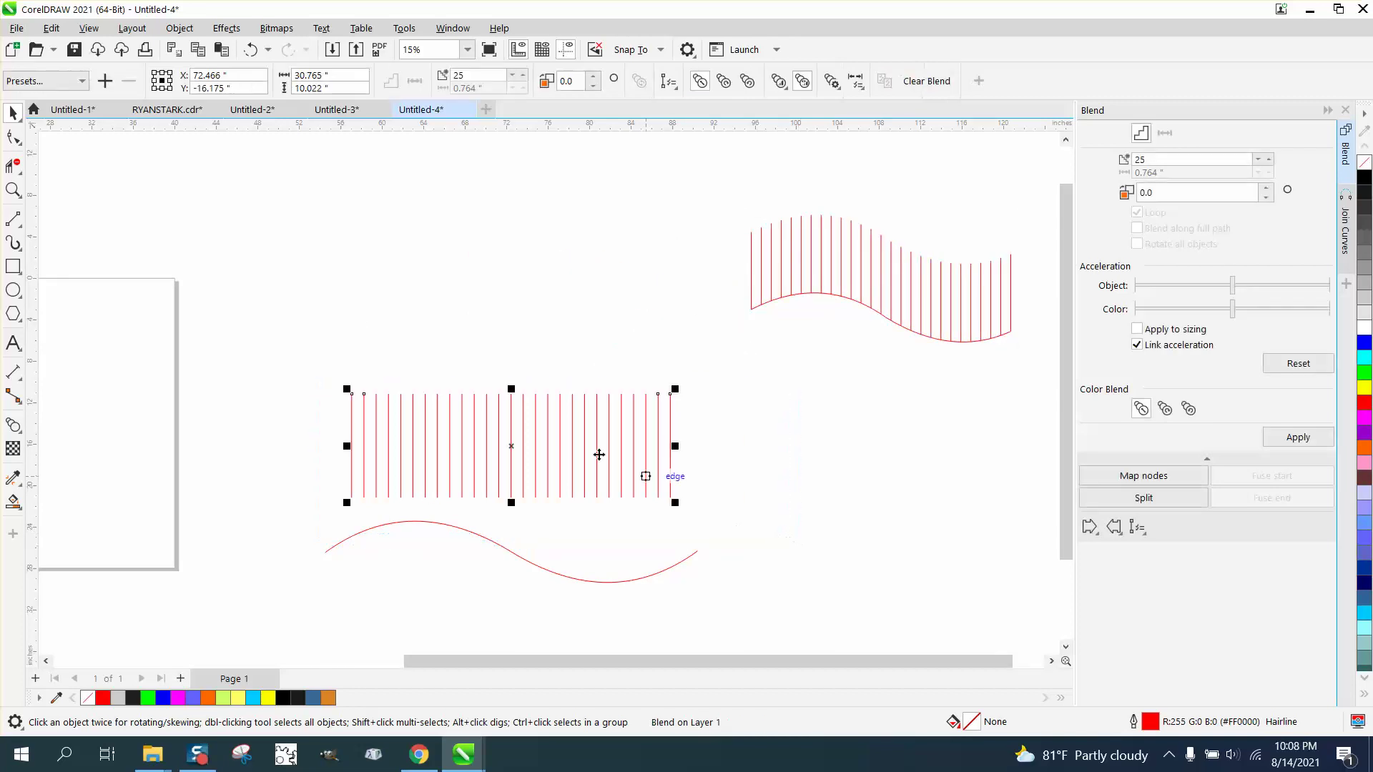
{"action": "left_click_drag", "start_coordinate": [512, 390], "coordinate": [513, 301]}
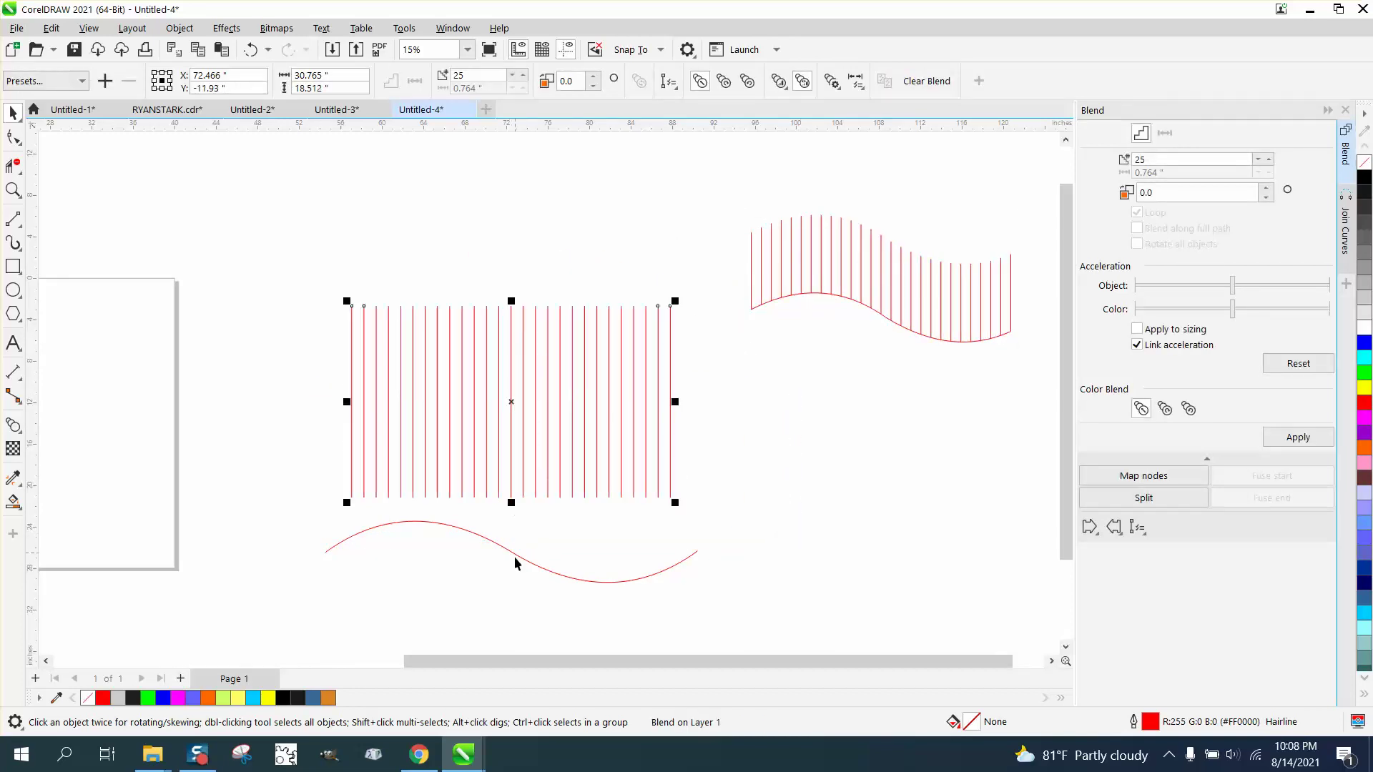
{"action": "left_click_drag", "start_coordinate": [521, 561], "coordinate": [524, 466]}
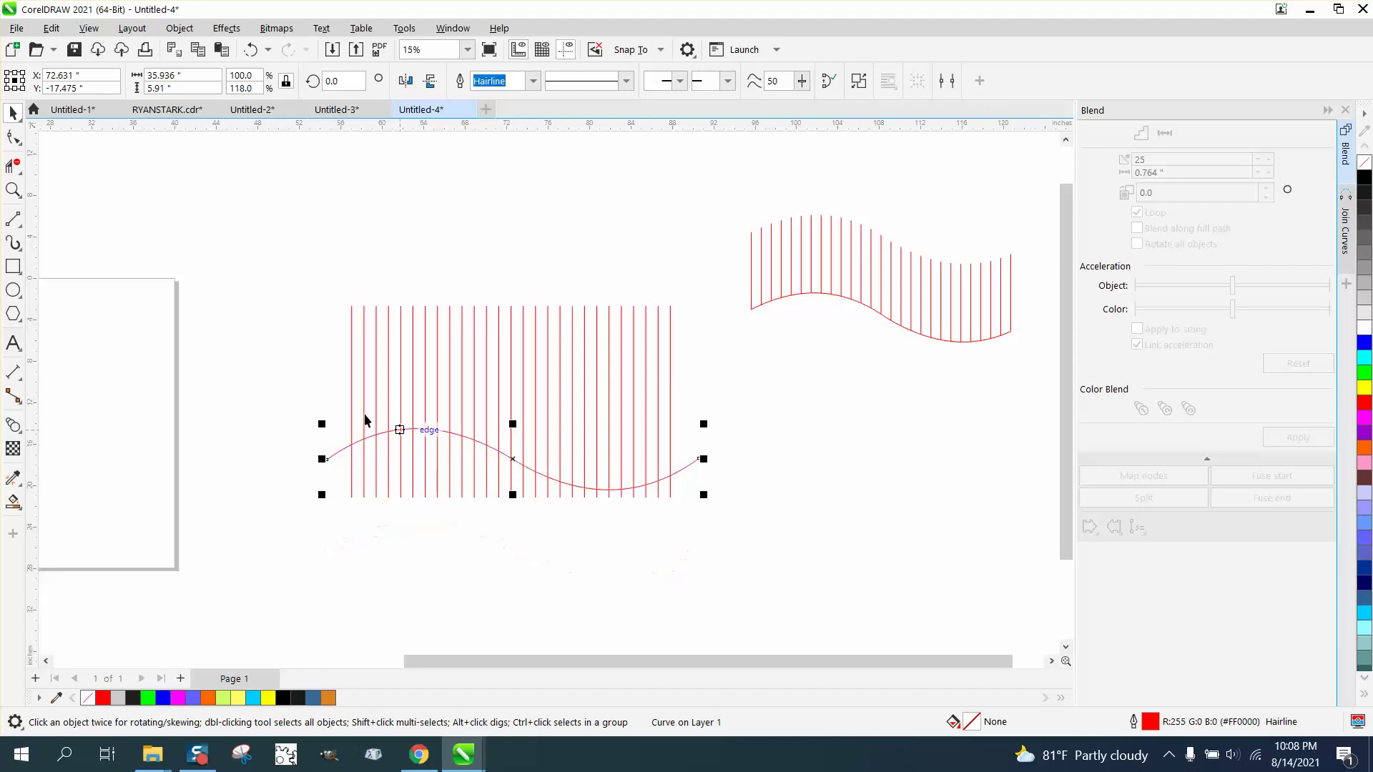
Try removing line segments below the curve with Virtual Segment Delete, then undo those attempts.
{"action": "left_click", "coordinate": [20, 174]}
{"action": "left_click", "coordinate": [78, 205]}
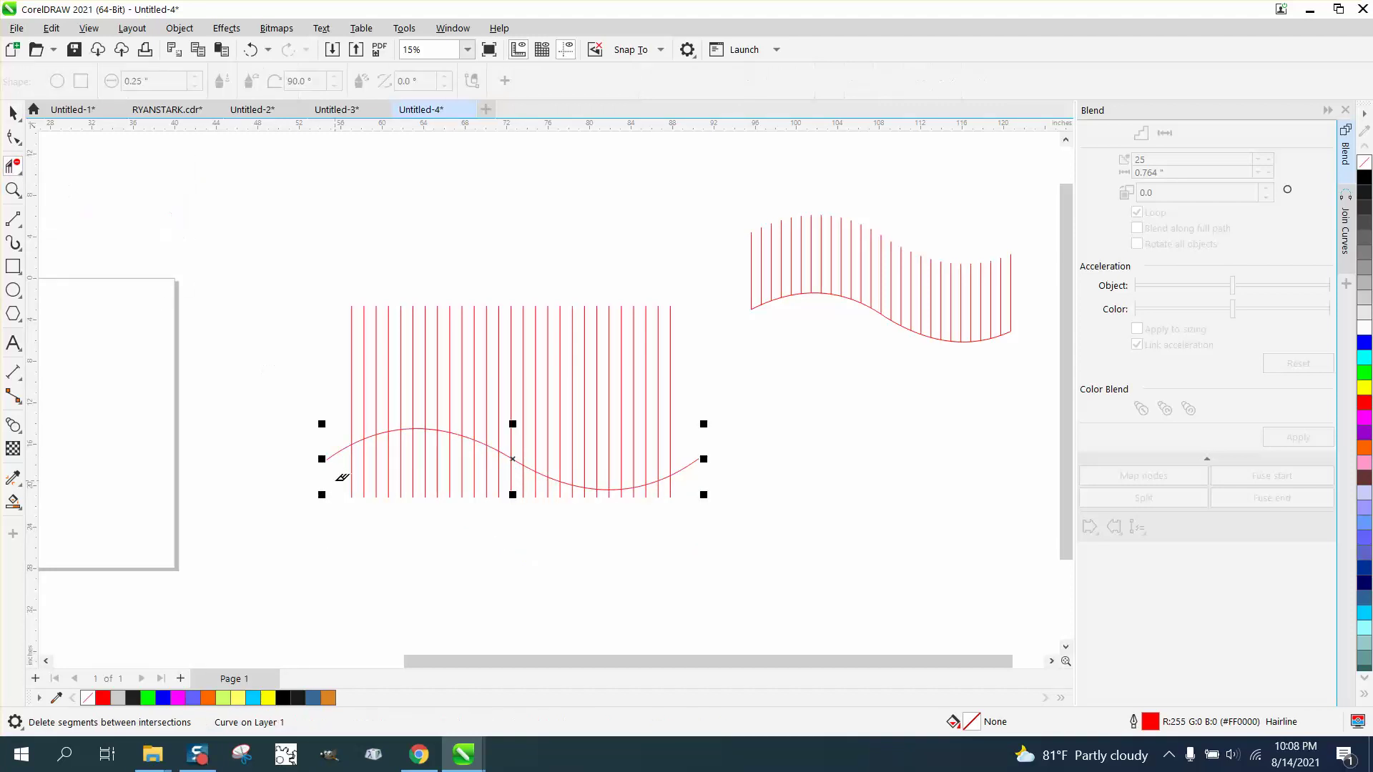
{"action": "left_click_drag", "start_coordinate": [336, 480], "coordinate": [379, 469]}
{"action": "left_click_drag", "start_coordinate": [689, 494], "coordinate": [674, 490]}
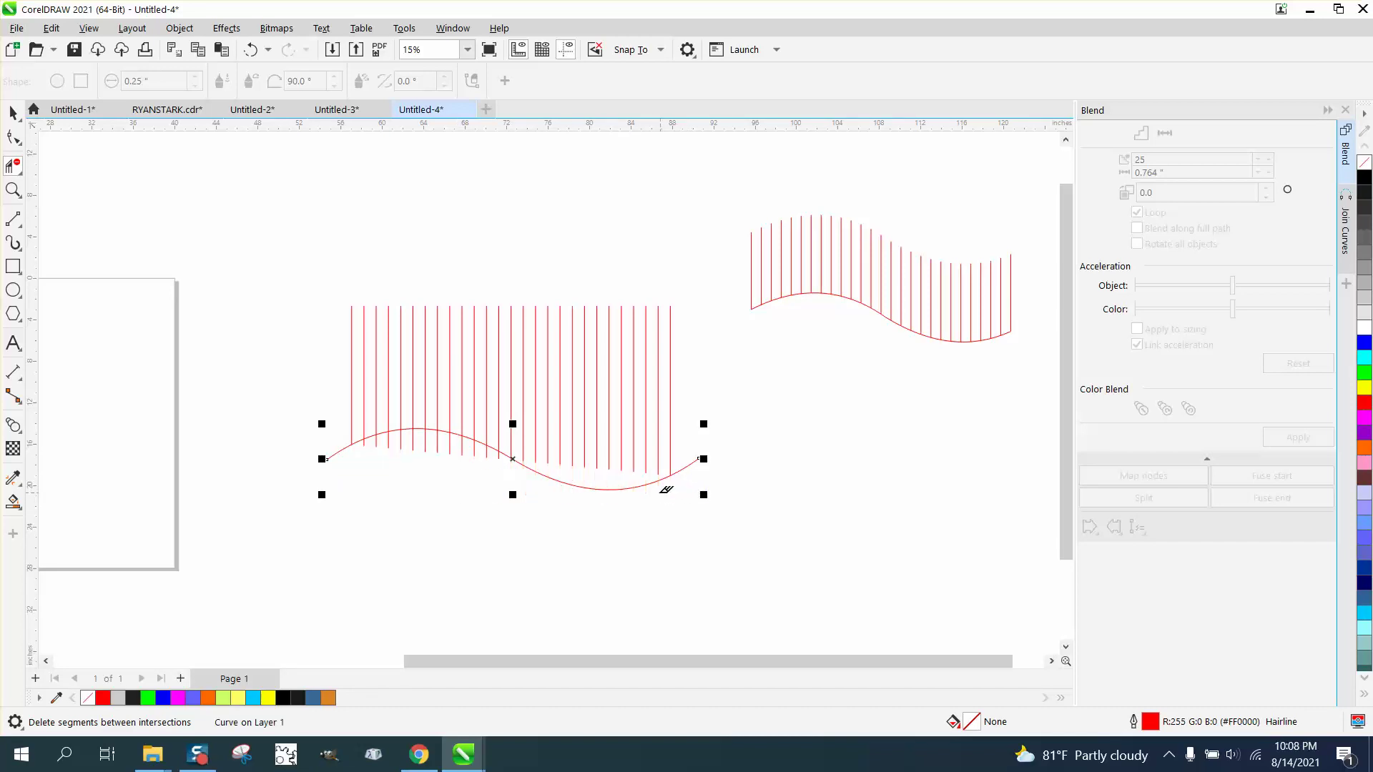
{"action": "left_click", "coordinate": [250, 50]}
{"action": "left_click_drag", "start_coordinate": [674, 482], "coordinate": [674, 486]}
{"action": "left_click", "coordinate": [251, 56]}
{"action": "left_click", "coordinate": [251, 52]}
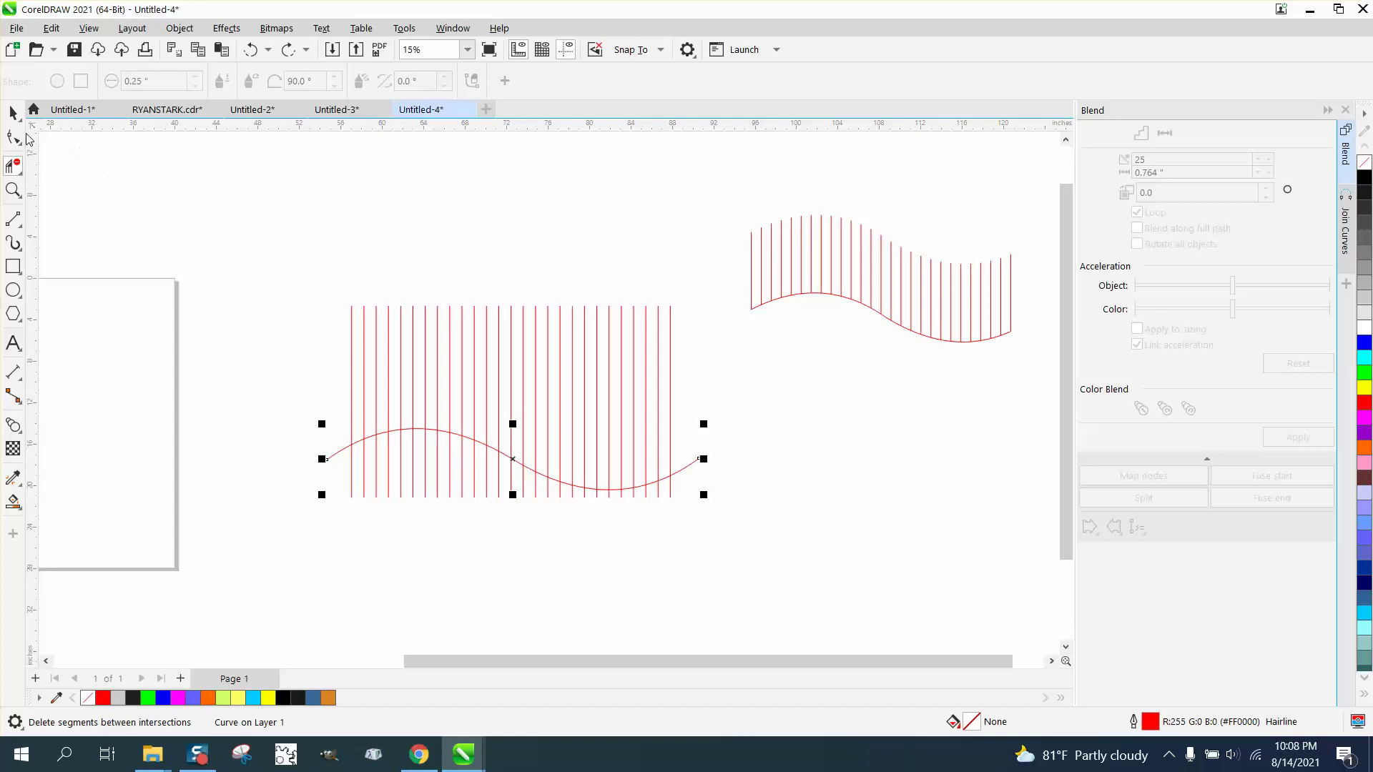
Select the lines and curve together and trim every line segment below the wave.
{"action": "left_click", "coordinate": [13, 112]}
{"action": "left_click_drag", "start_coordinate": [284, 278], "coordinate": [724, 512]}
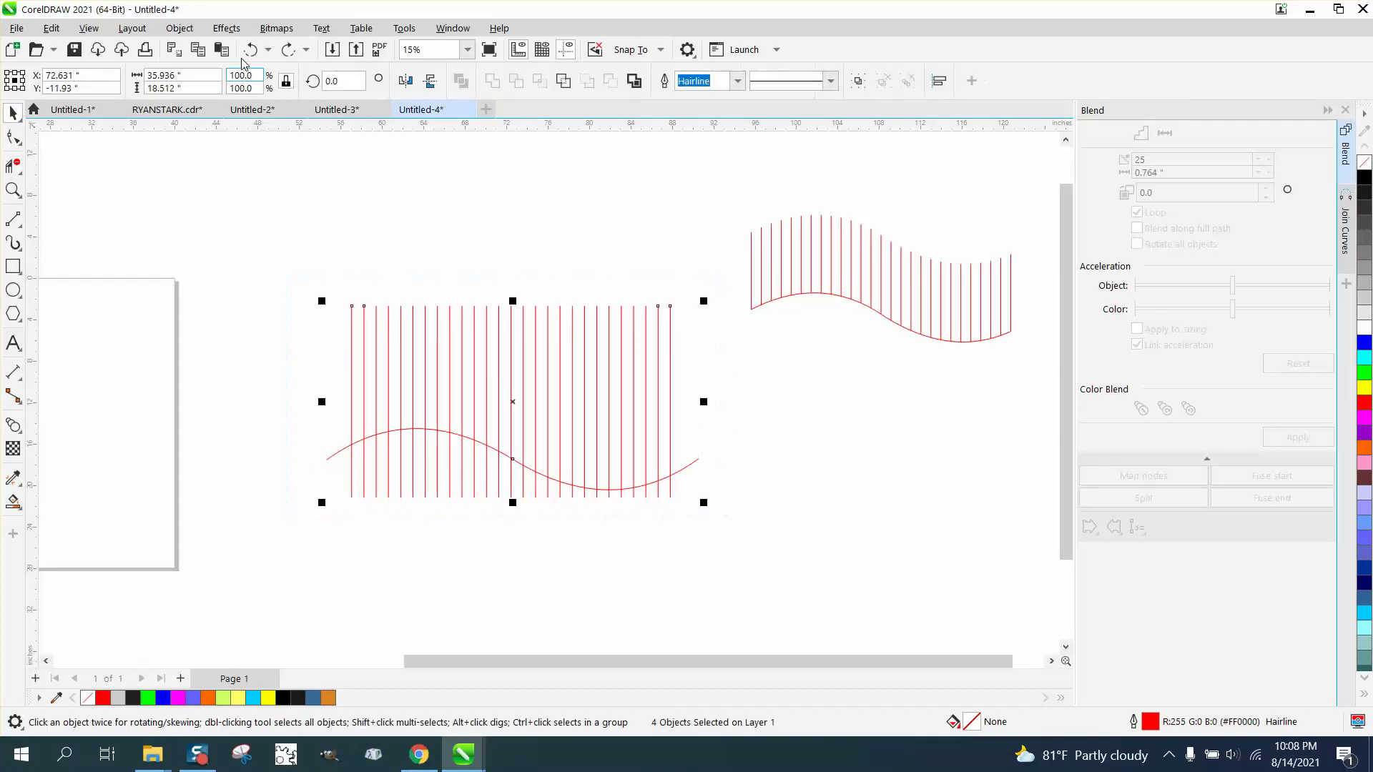
{"action": "left_click", "coordinate": [180, 28]}
{"action": "left_click", "coordinate": [261, 416]}
{"action": "left_click_drag", "start_coordinate": [323, 271], "coordinate": [720, 523]}
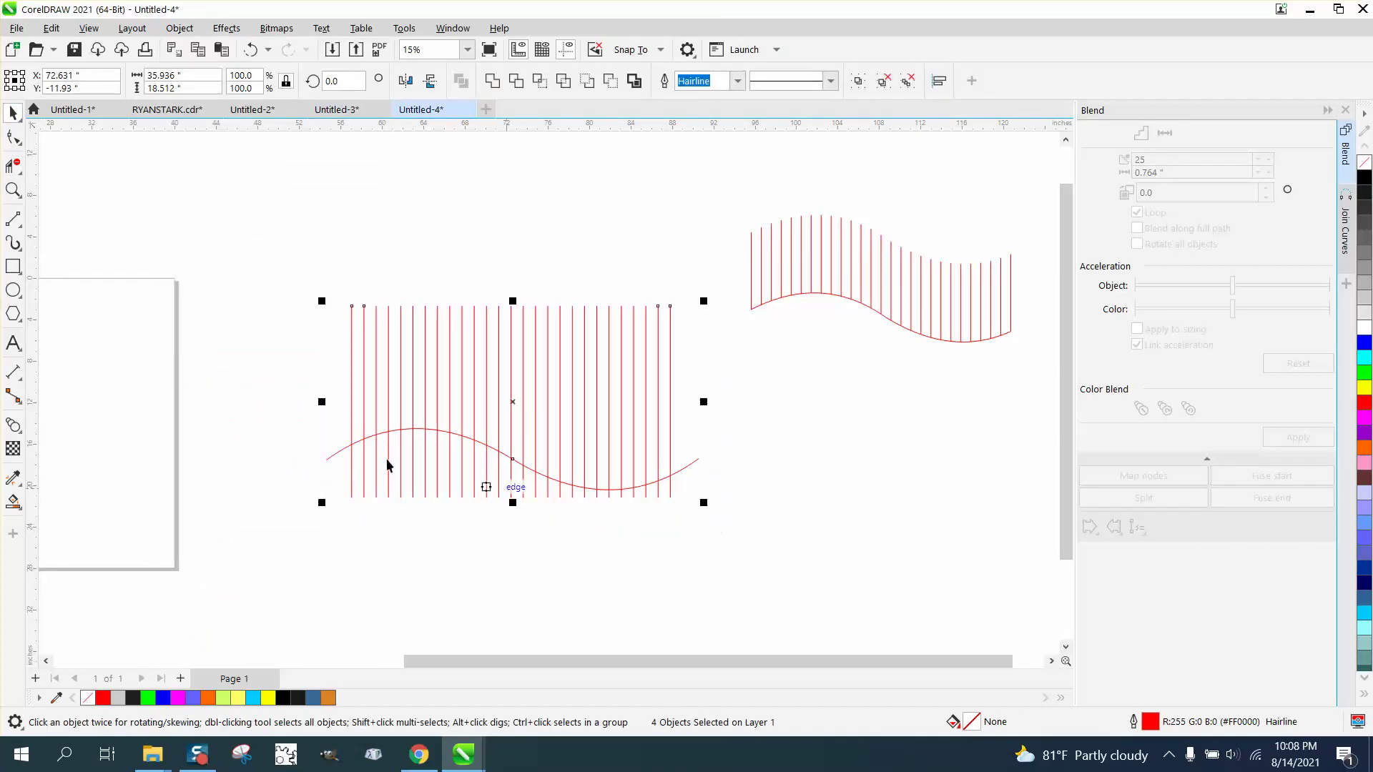
{"action": "left_click", "coordinate": [13, 166]}
{"action": "mouse_move", "coordinate": [344, 461]}
{"action": "left_mouse_down"}
{"action": "mouse_move", "coordinate": [445, 482]}
{"action": "mouse_move", "coordinate": [446, 446]}
{"action": "mouse_move", "coordinate": [479, 465]}
{"action": "left_mouse_up"}
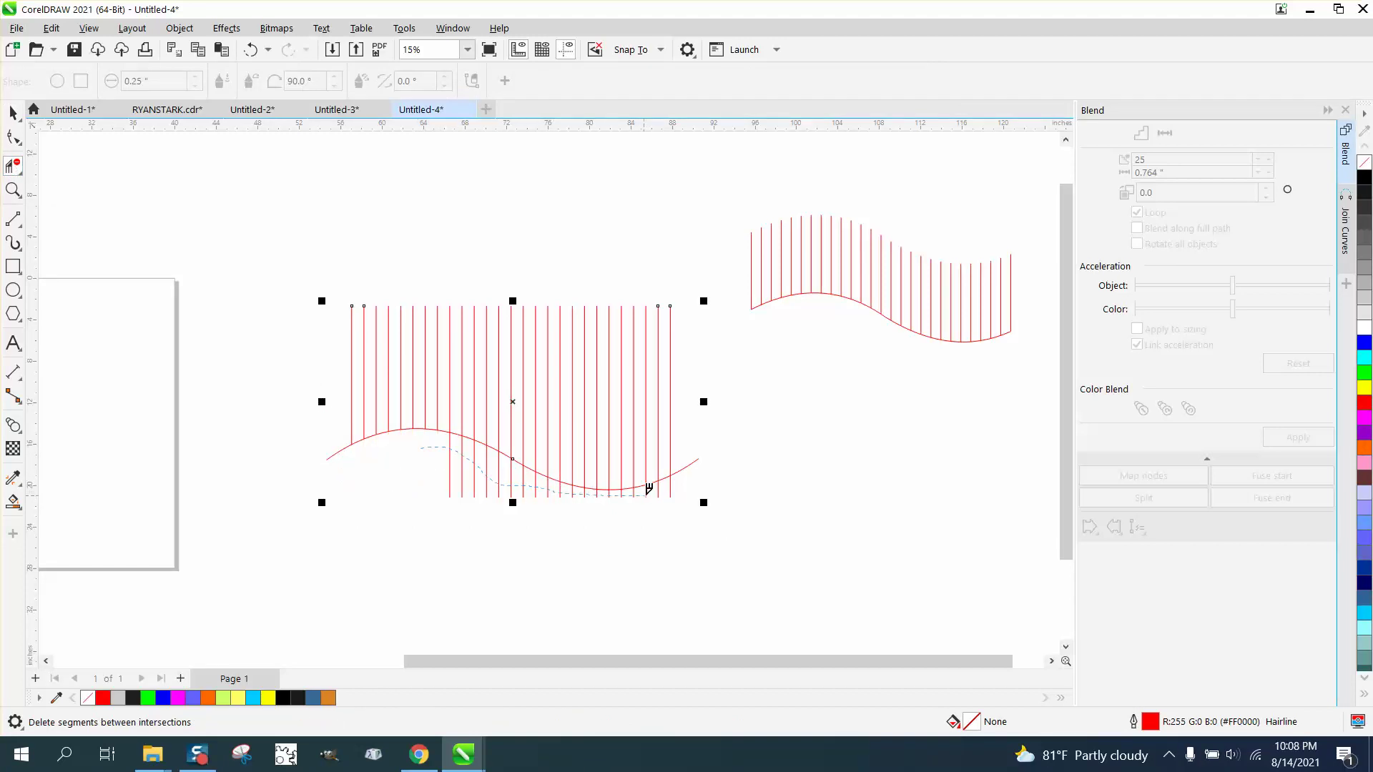
{"action": "left_click_drag", "start_coordinate": [674, 488], "coordinate": [683, 491]}
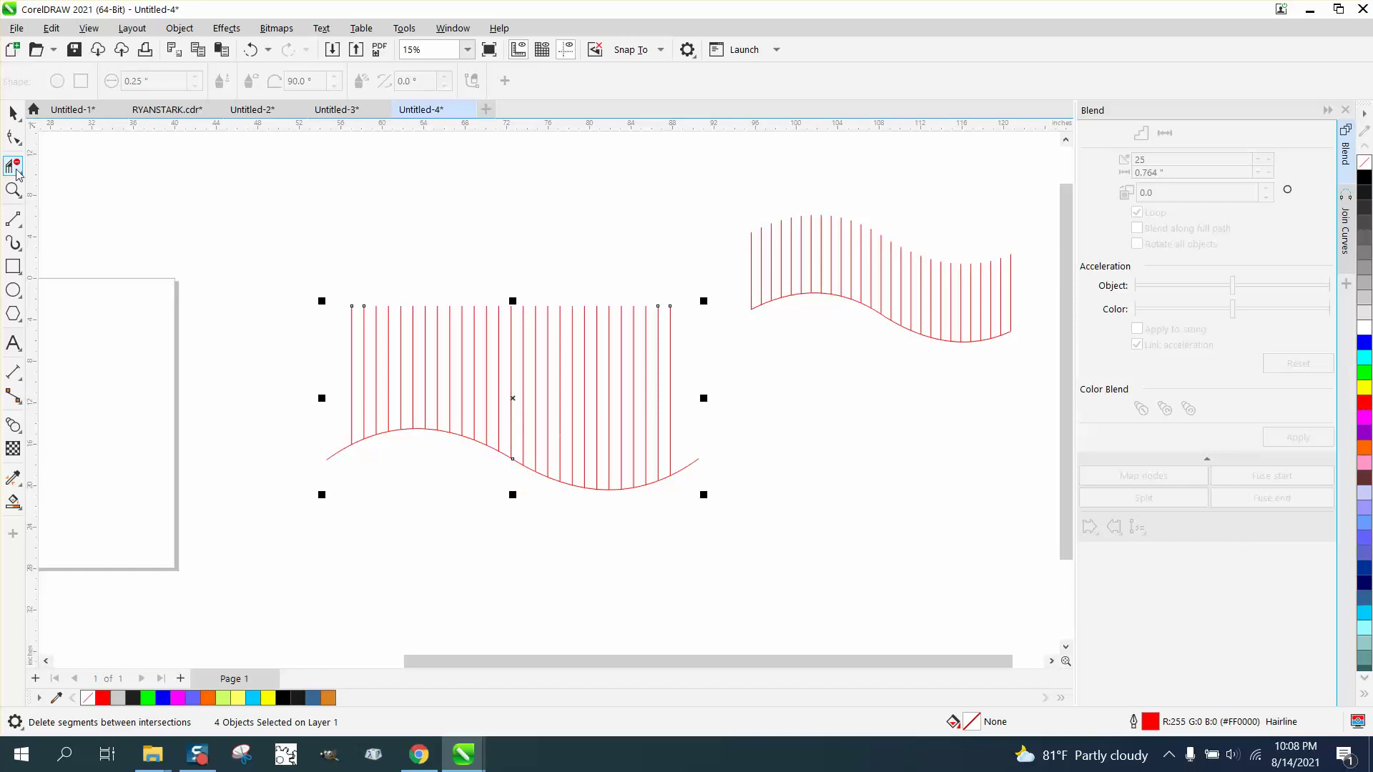
Delete the curve's tails beyond the leftmost and rightmost lines.
{"action": "left_click", "coordinate": [12, 112]}
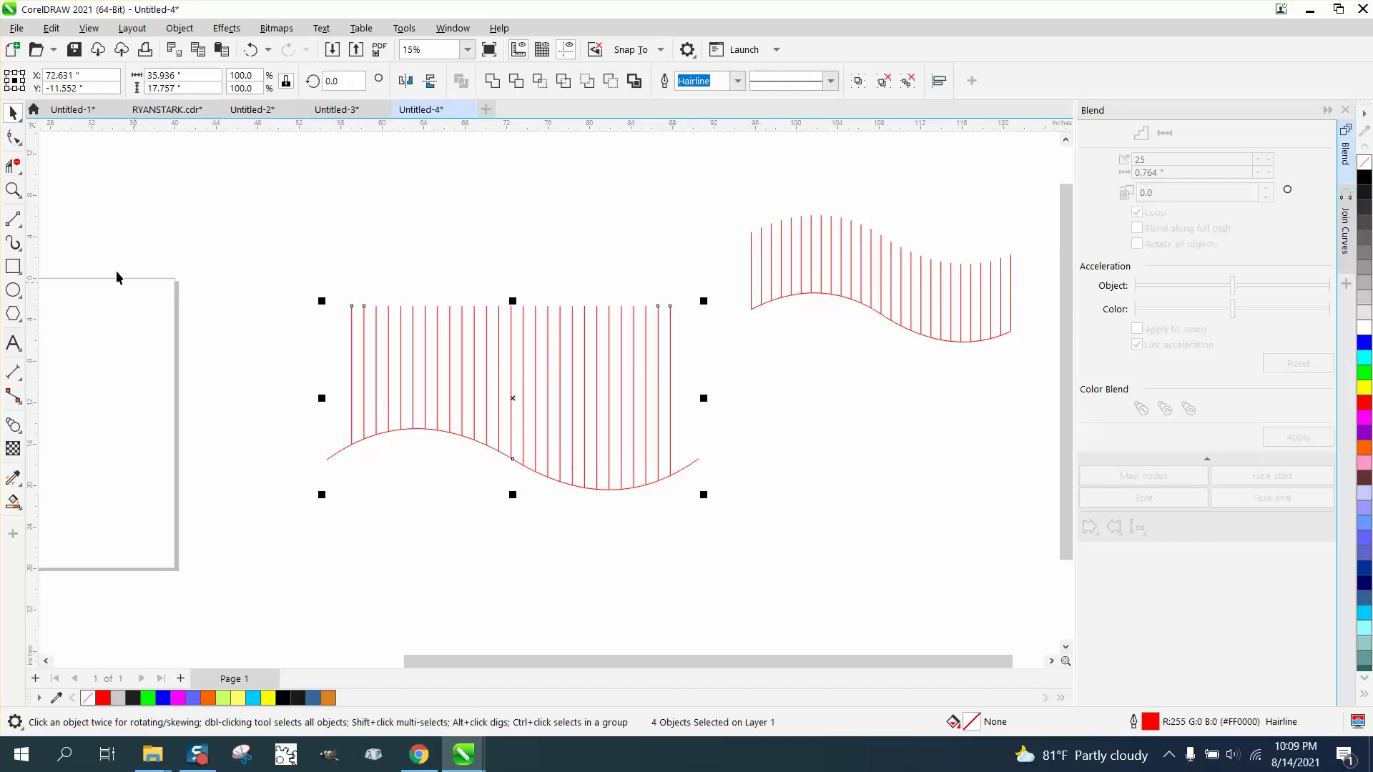
{"action": "left_click", "coordinate": [13, 166]}
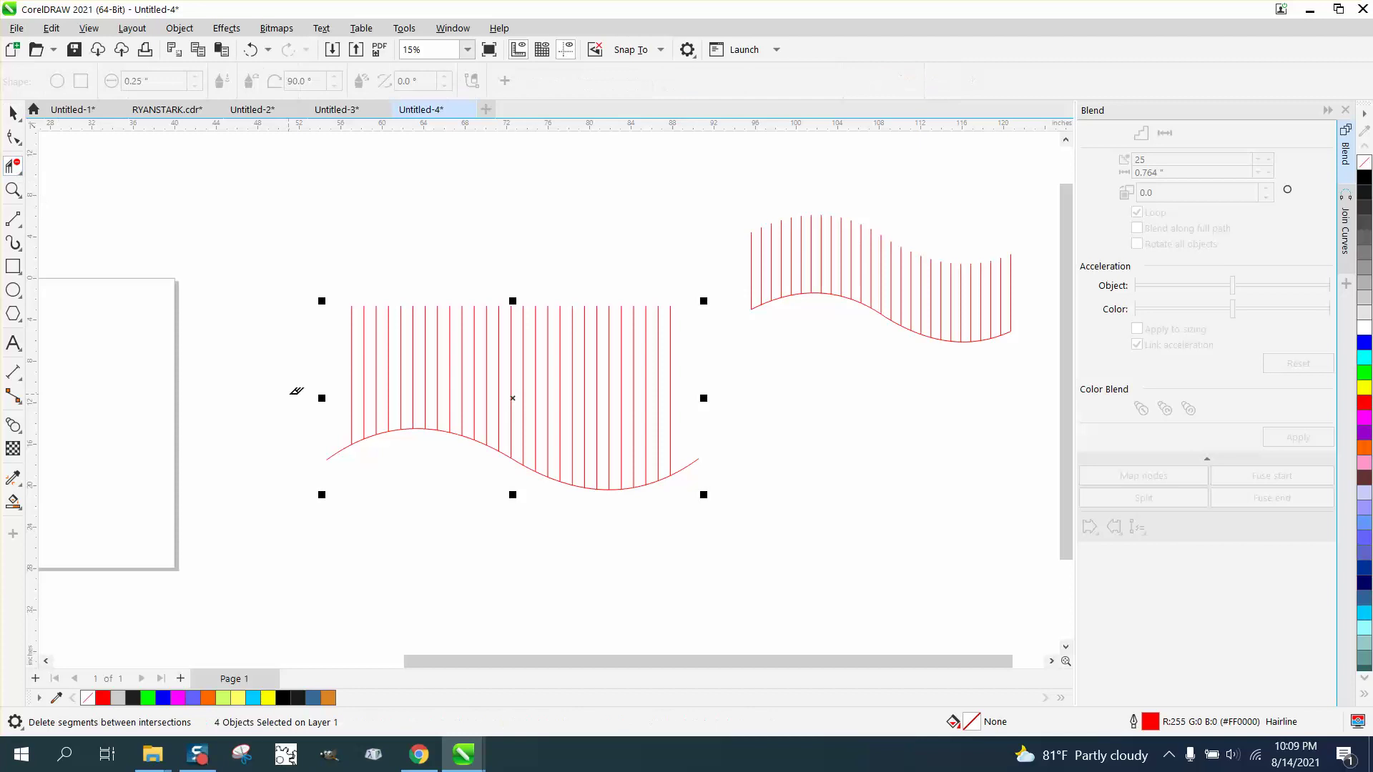
{"action": "left_click", "coordinate": [337, 455]}
{"action": "left_click", "coordinate": [687, 465]}
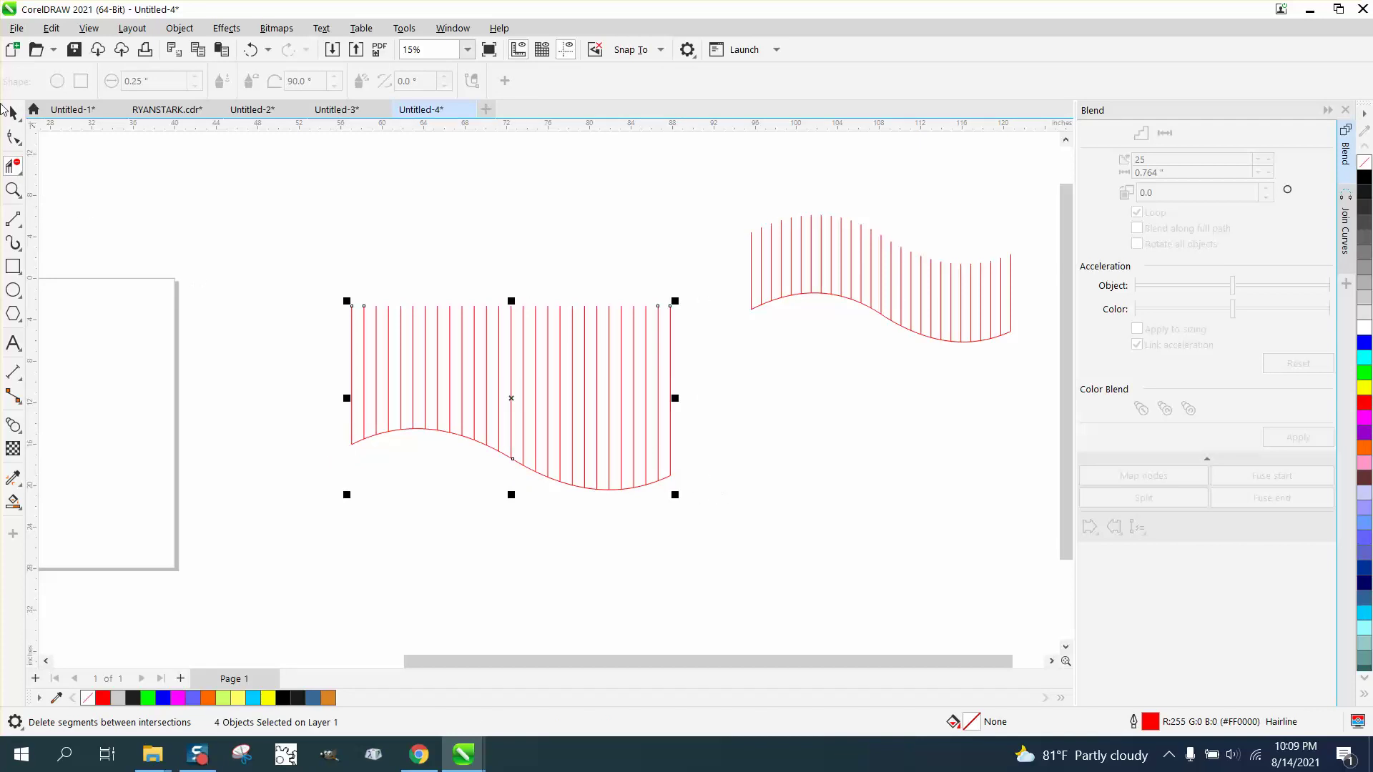
Drop a copy of the wave curve higher up across the red lines.
{"action": "left_click", "coordinate": [10, 112]}
{"action": "left_click", "coordinate": [338, 427]}
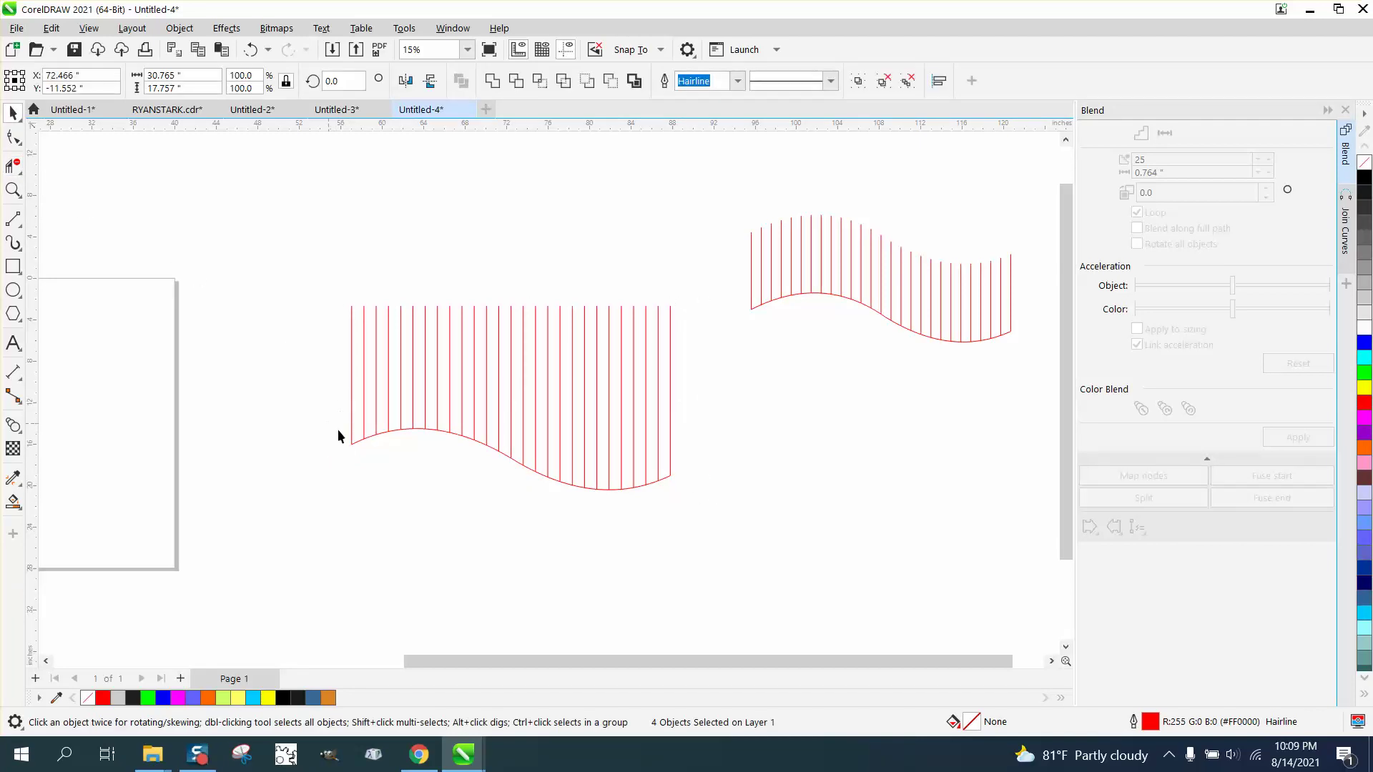
{"action": "left_click", "coordinate": [439, 432]}
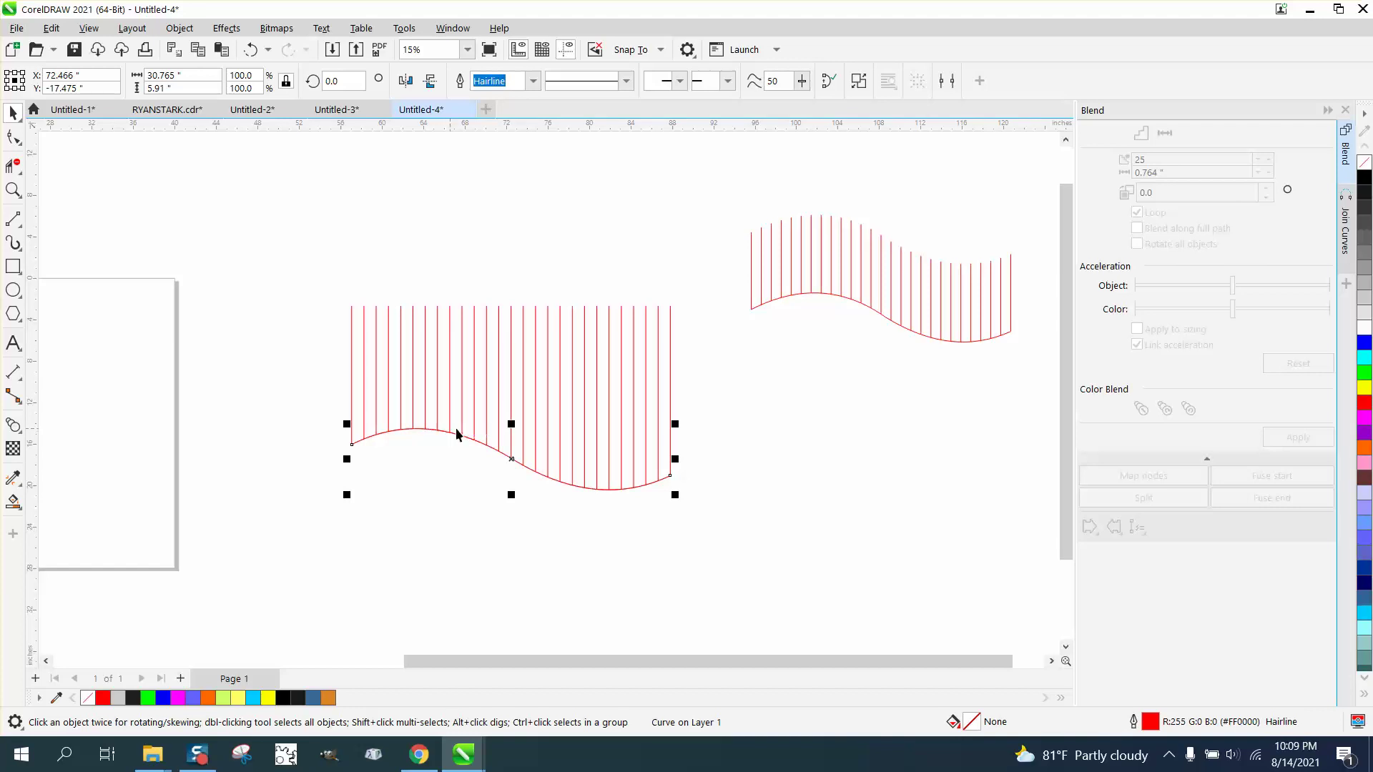
{"action": "left_click_drag", "start_coordinate": [516, 464], "coordinate": [514, 340]}
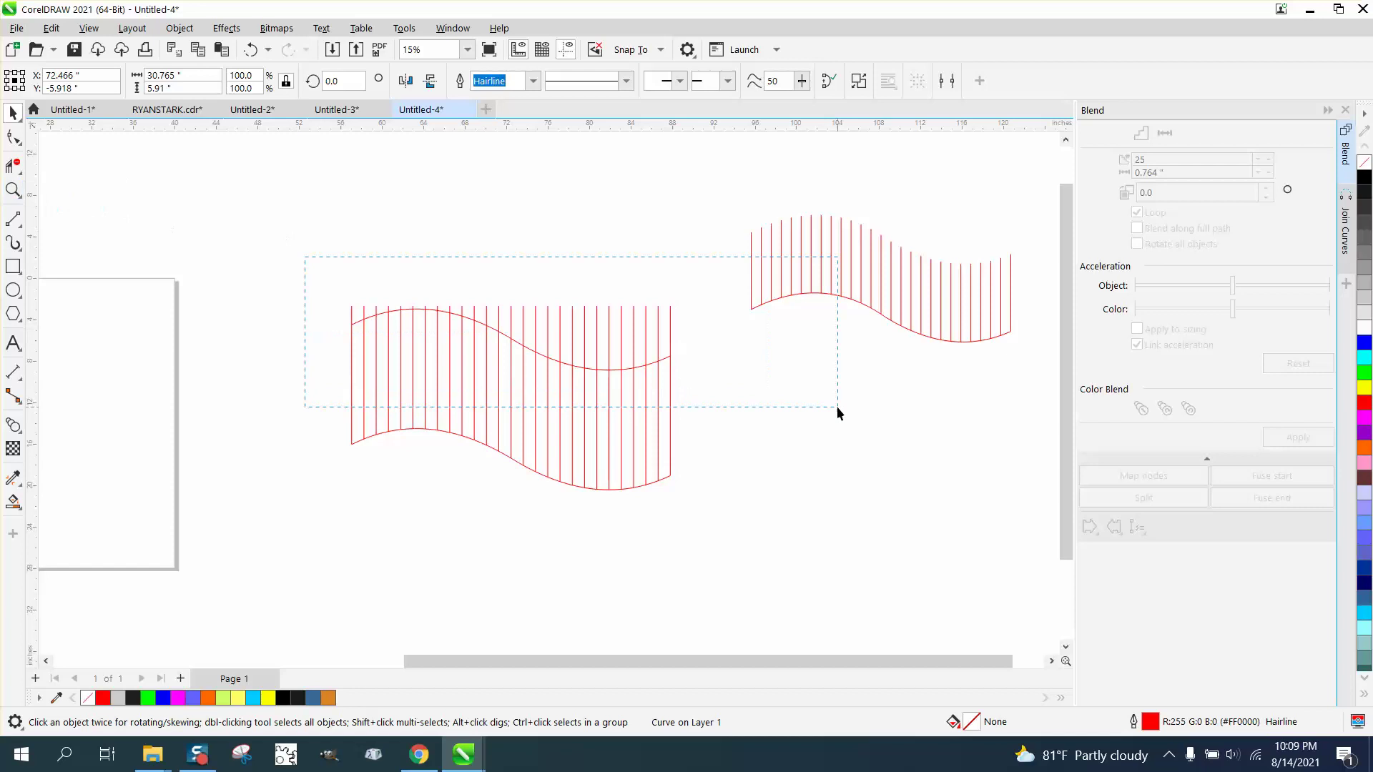
Zoom in and trim the line segments sticking up above the upper curve.
{"action": "left_click", "coordinate": [13, 189]}
{"action": "left_click_drag", "start_coordinate": [279, 264], "coordinate": [742, 392]}
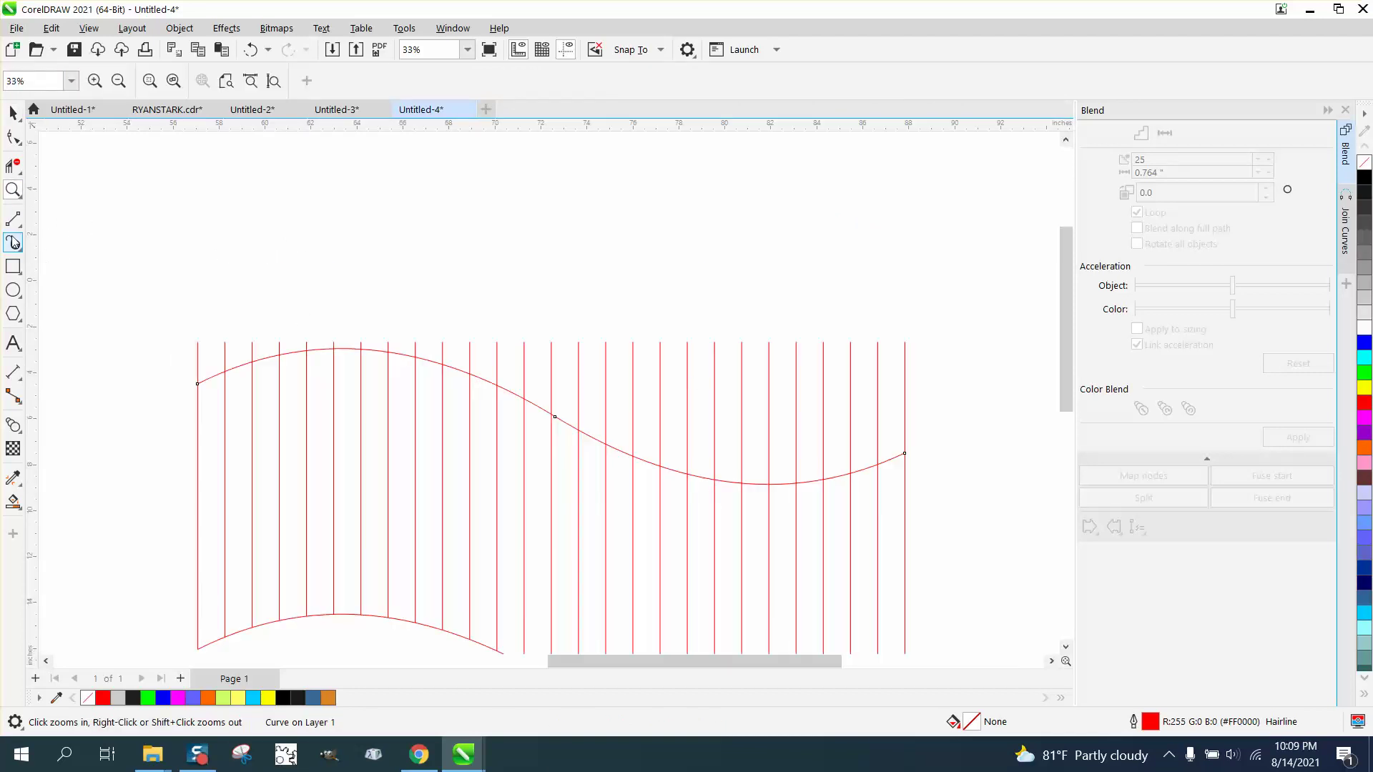
{"action": "left_click", "coordinate": [13, 166]}
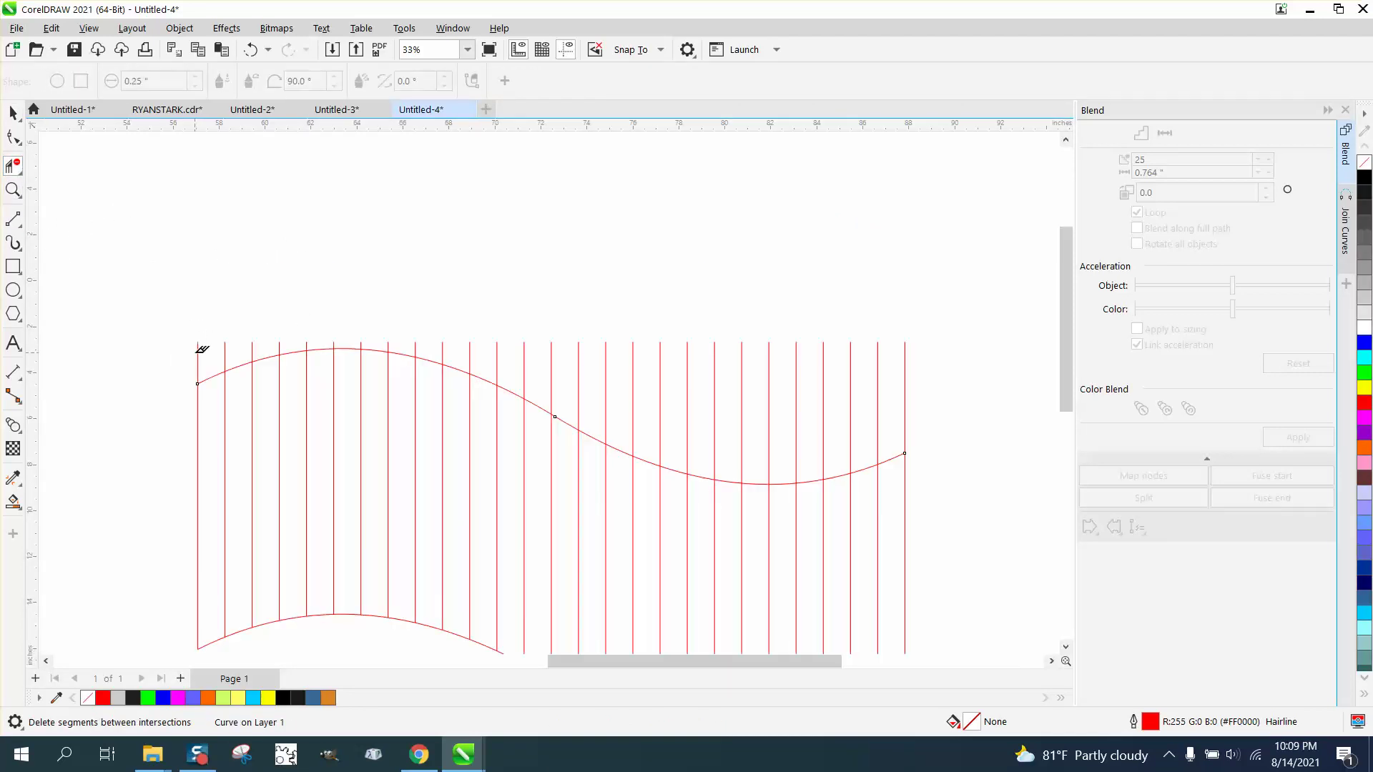
{"action": "left_click_drag", "start_coordinate": [188, 358], "coordinate": [385, 326]}
{"action": "mouse_move", "coordinate": [527, 344]}
{"action": "left_mouse_down"}
{"action": "mouse_move", "coordinate": [695, 388]}
{"action": "mouse_move", "coordinate": [1012, 390]}
{"action": "left_mouse_up"}
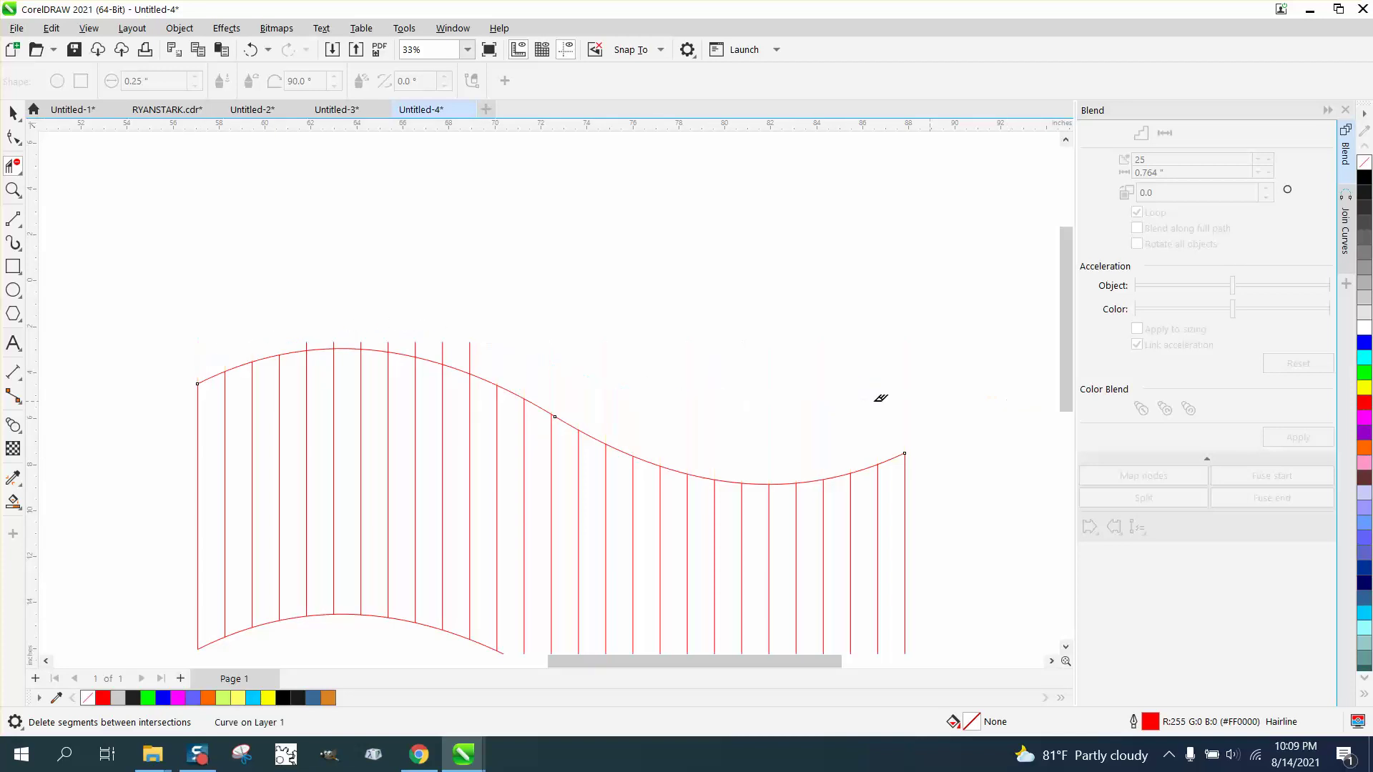
{"action": "left_click", "coordinate": [466, 353]}
{"action": "left_click", "coordinate": [442, 349]}
{"action": "left_click", "coordinate": [413, 346]}
{"action": "left_click", "coordinate": [388, 344]}
Zoom on the curve's peak, delete the three remaining line tops, and deselect.
{"action": "left_click", "coordinate": [13, 189]}
{"action": "left_click_drag", "start_coordinate": [258, 332], "coordinate": [479, 365]}
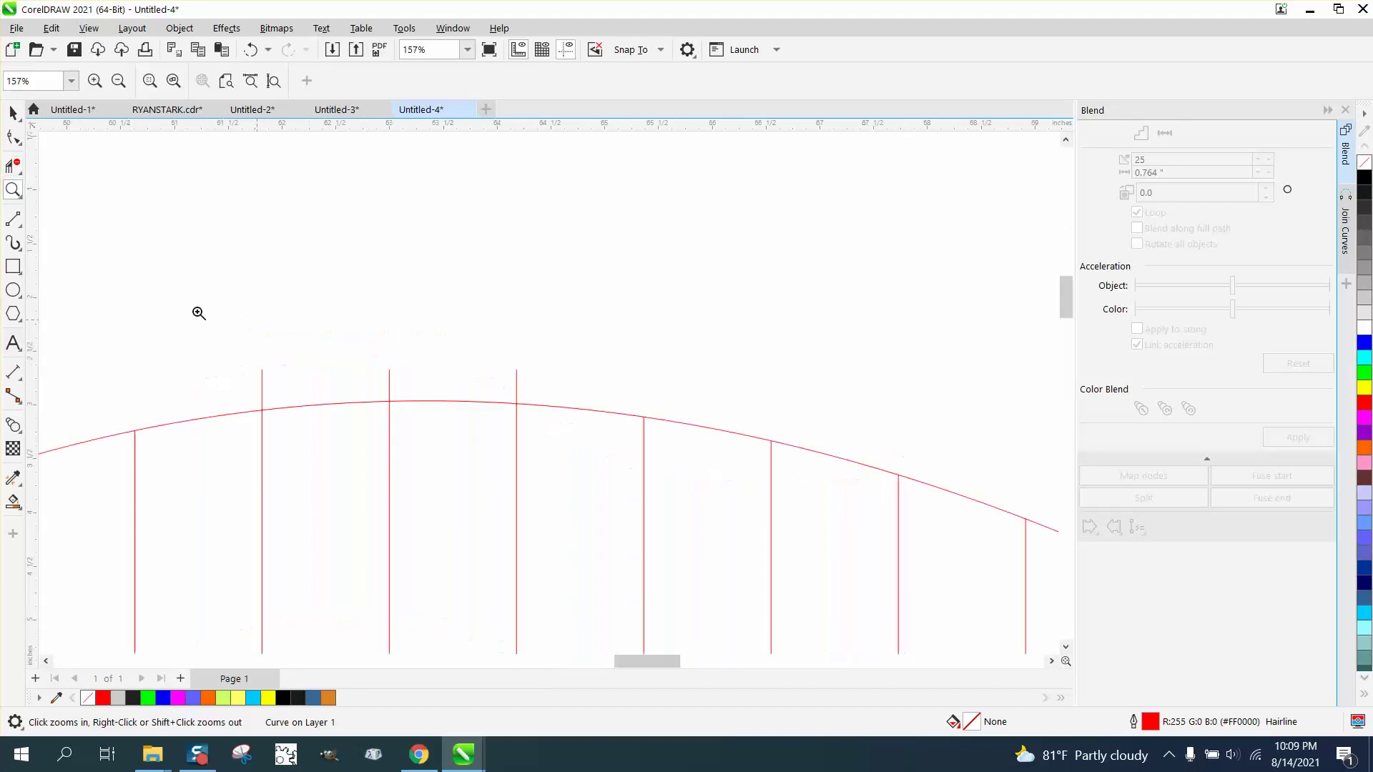
{"action": "left_click", "coordinate": [13, 166]}
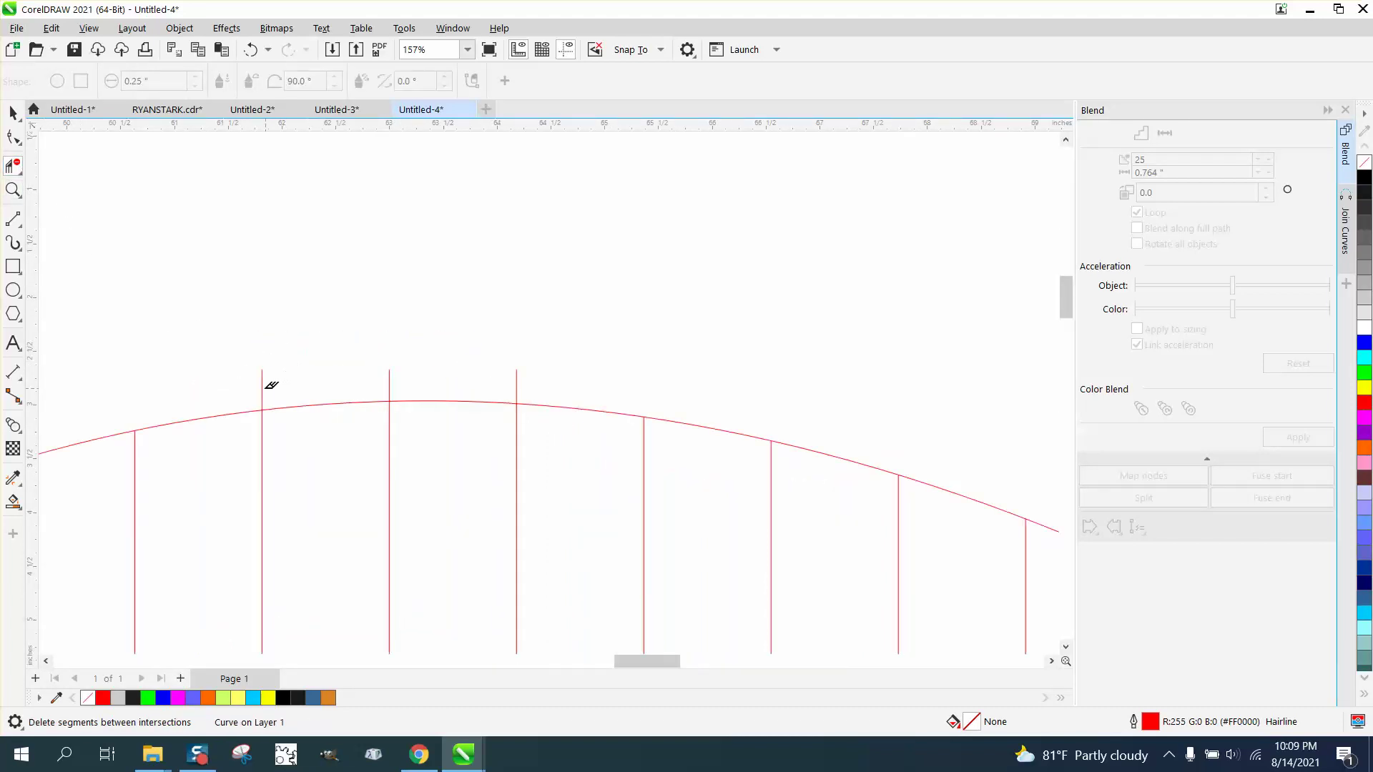
{"action": "left_click_drag", "start_coordinate": [257, 392], "coordinate": [560, 380]}
{"action": "scroll", "coordinate": [468, 383], "scroll_direction": "down", "scroll_amount": 6}
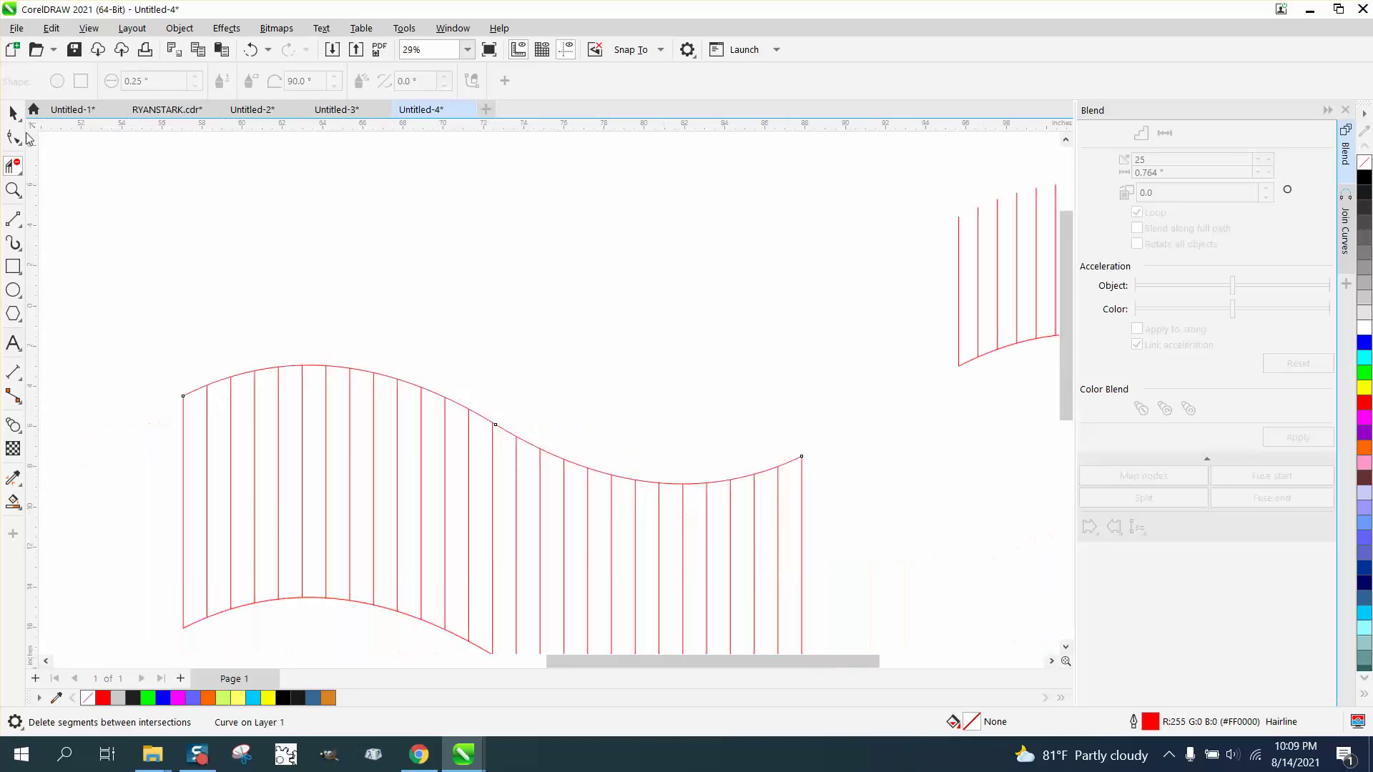
{"action": "left_click", "coordinate": [13, 112]}
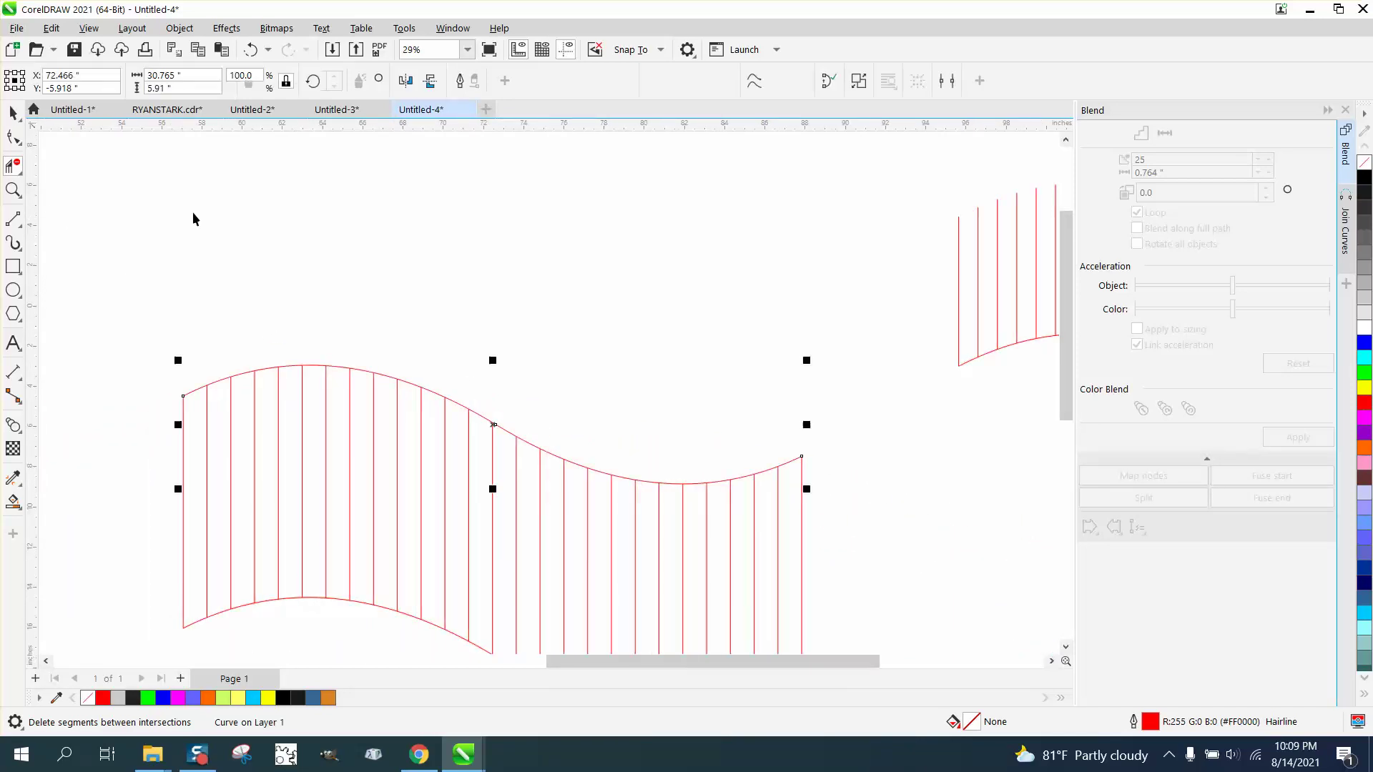
{"action": "left_click", "coordinate": [522, 388]}
{"action": "scroll", "coordinate": [490, 390], "scroll_direction": "down", "scroll_amount": 2}
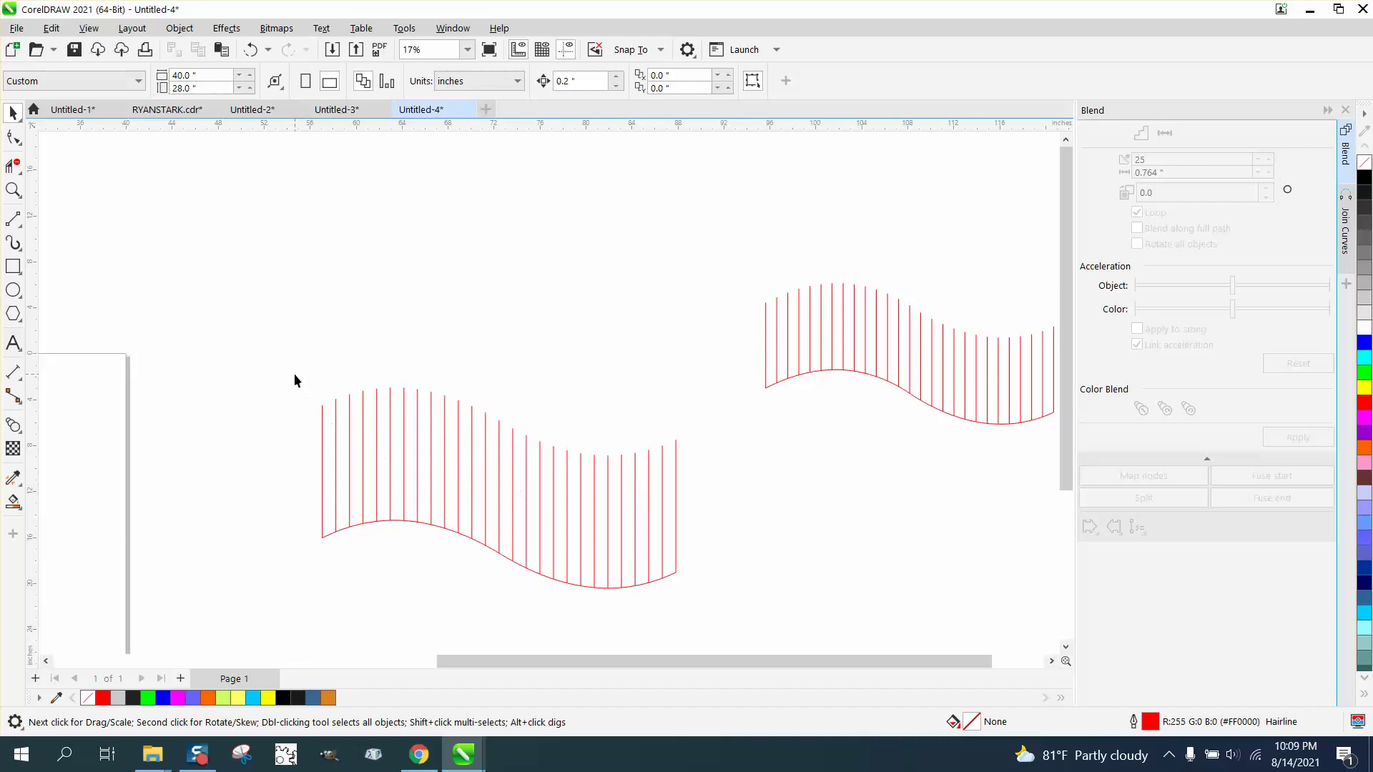
Give all the trimmed wave lines and curves a 10.0 pt black outline in Outline Pen.
{"action": "left_click_drag", "start_coordinate": [300, 386], "coordinate": [793, 634]}
{"action": "double_click", "coordinate": [1151, 723]}
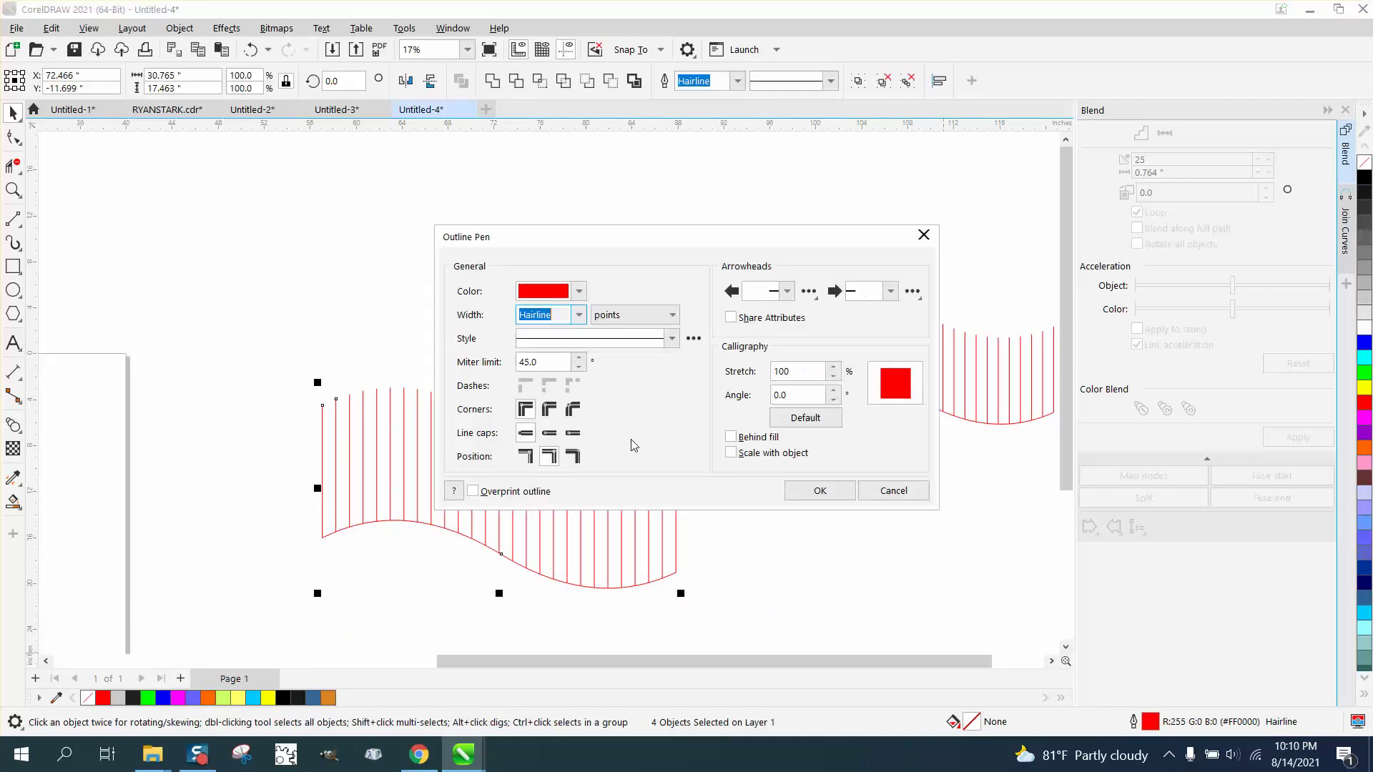
{"action": "left_click", "coordinate": [579, 315]}
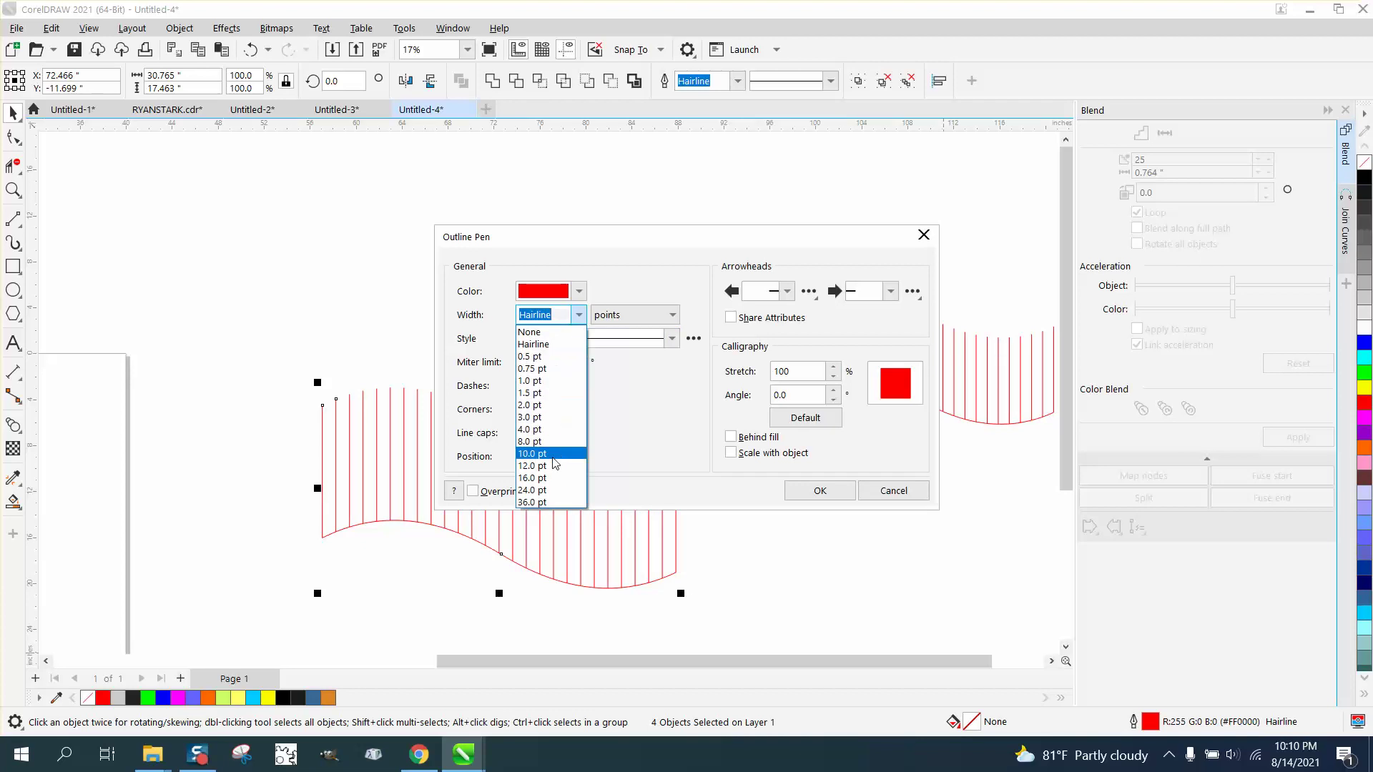
{"action": "left_click", "coordinate": [552, 456]}
{"action": "left_click", "coordinate": [578, 291]}
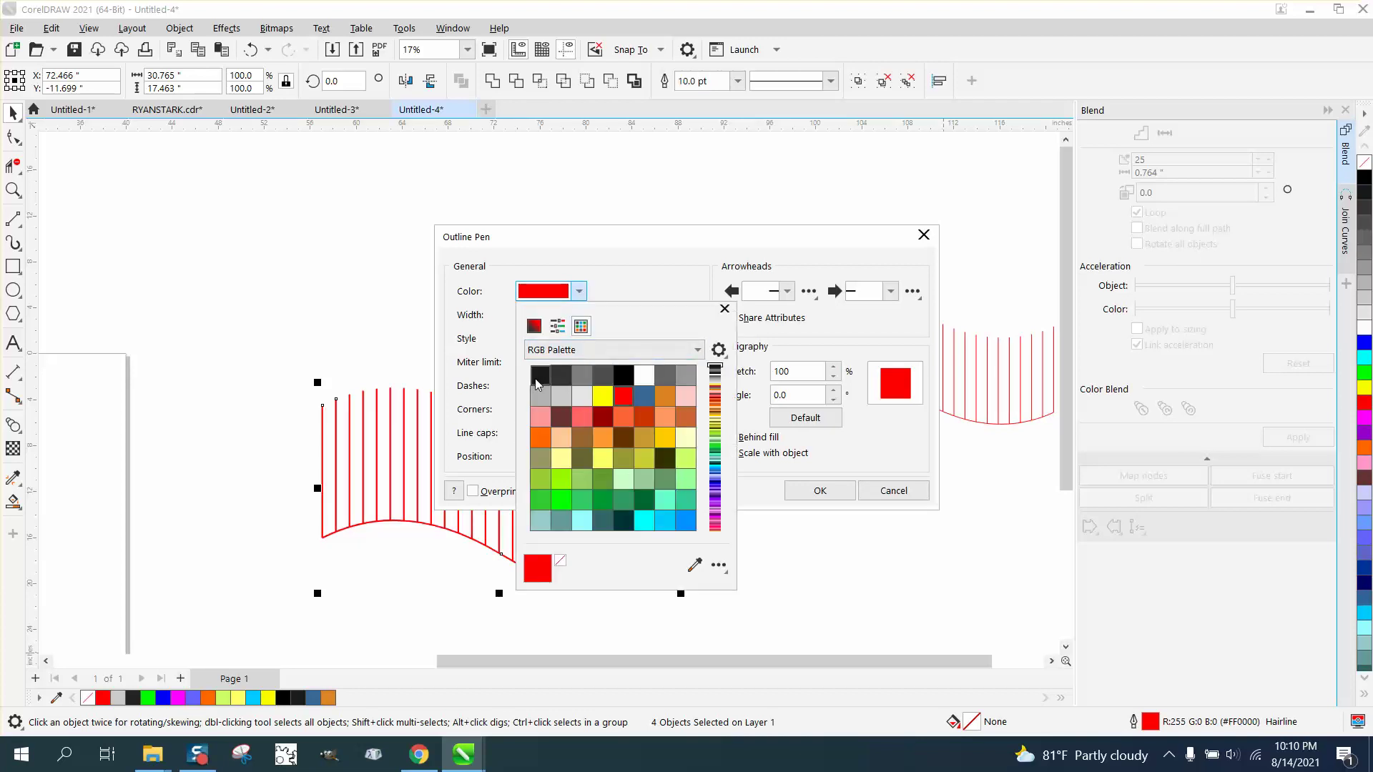
{"action": "left_click", "coordinate": [538, 376]}
{"action": "left_click", "coordinate": [821, 499]}
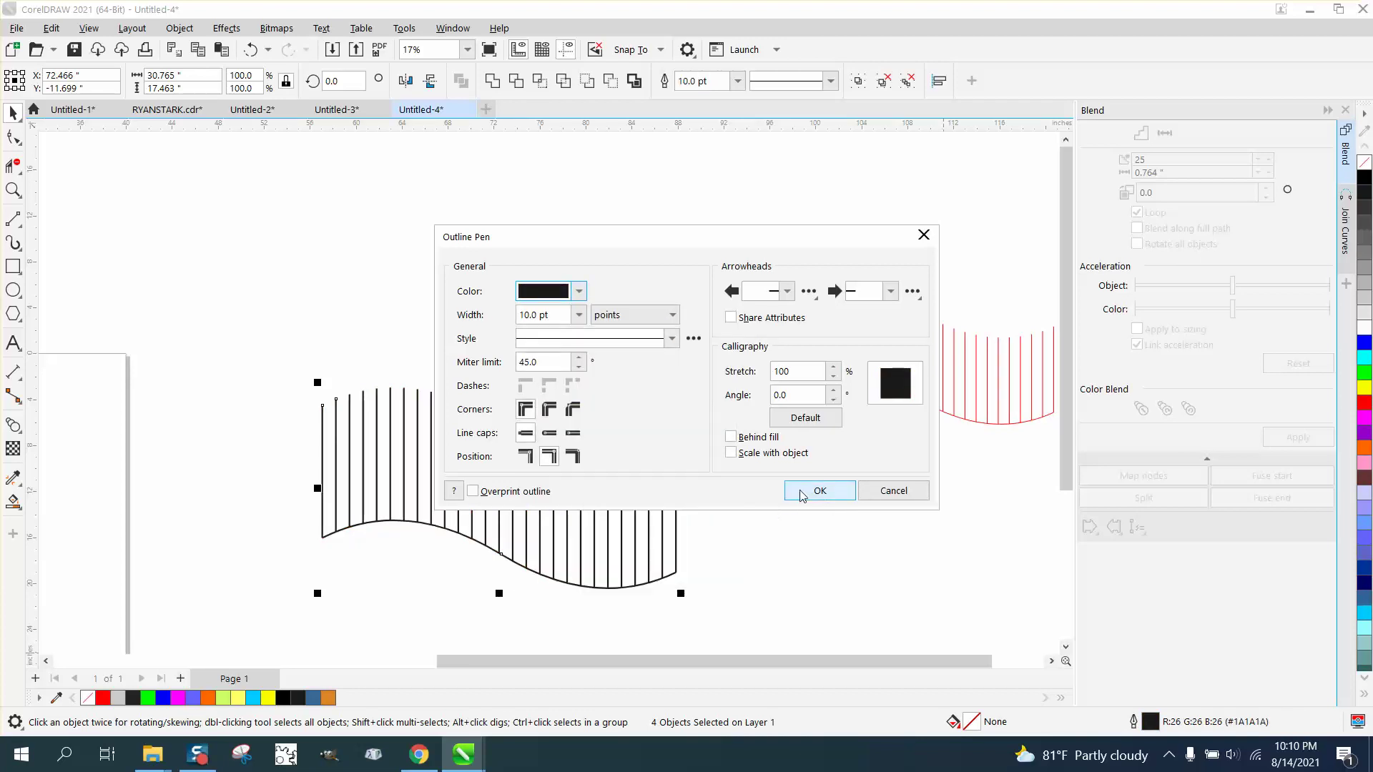
{"action": "left_click", "coordinate": [802, 492]}
Reselect and then deselect the black wave lines to check the new outline.
{"action": "left_click", "coordinate": [798, 522]}
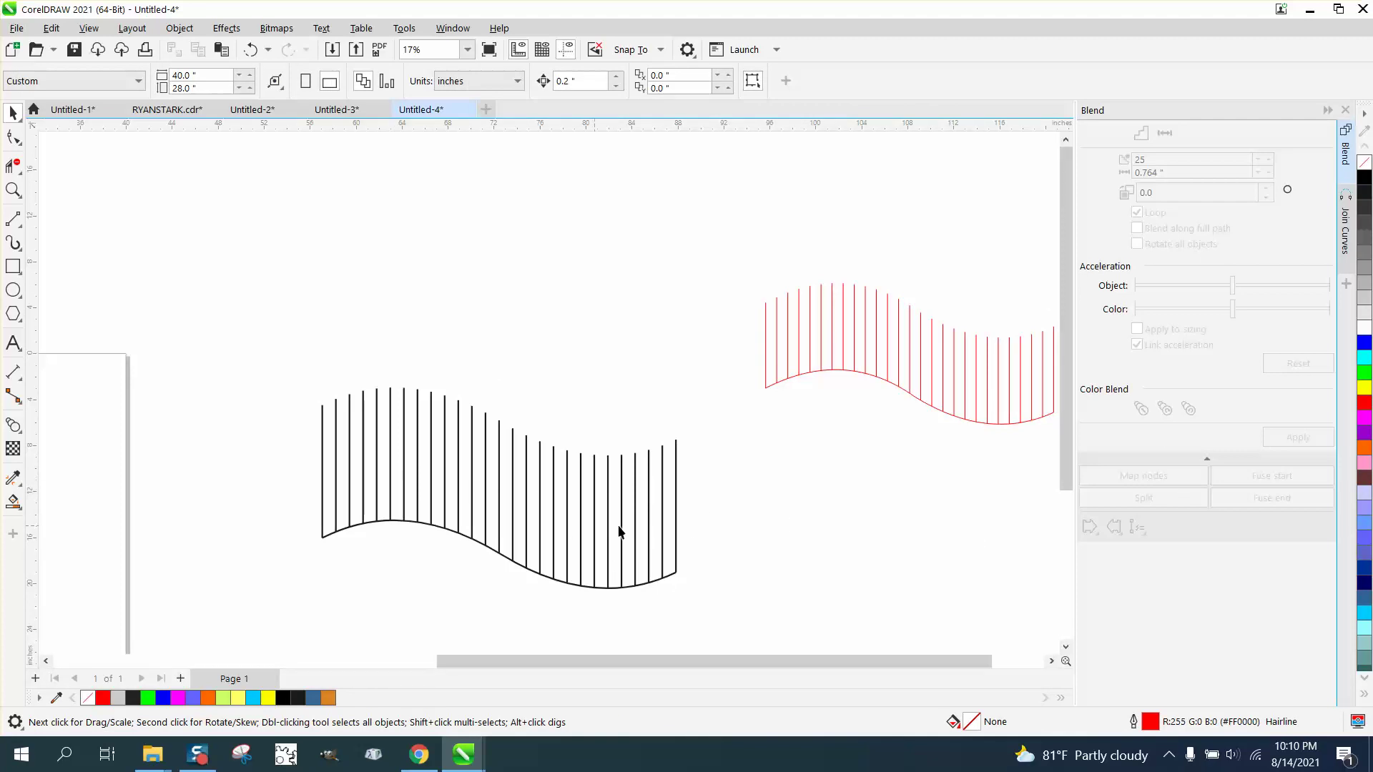
{"action": "left_click_drag", "start_coordinate": [290, 353], "coordinate": [760, 634]}
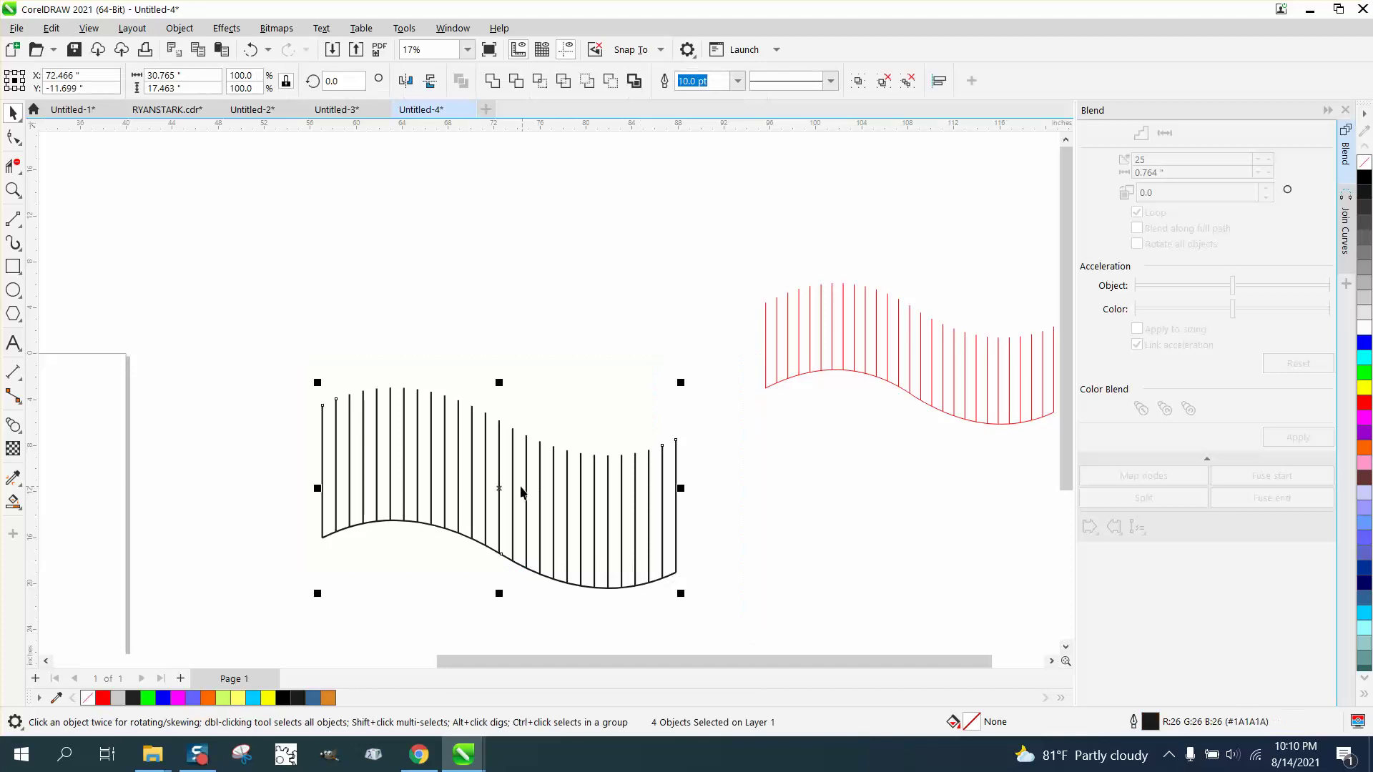
{"action": "left_click_drag", "start_coordinate": [572, 340], "coordinate": [571, 343]}
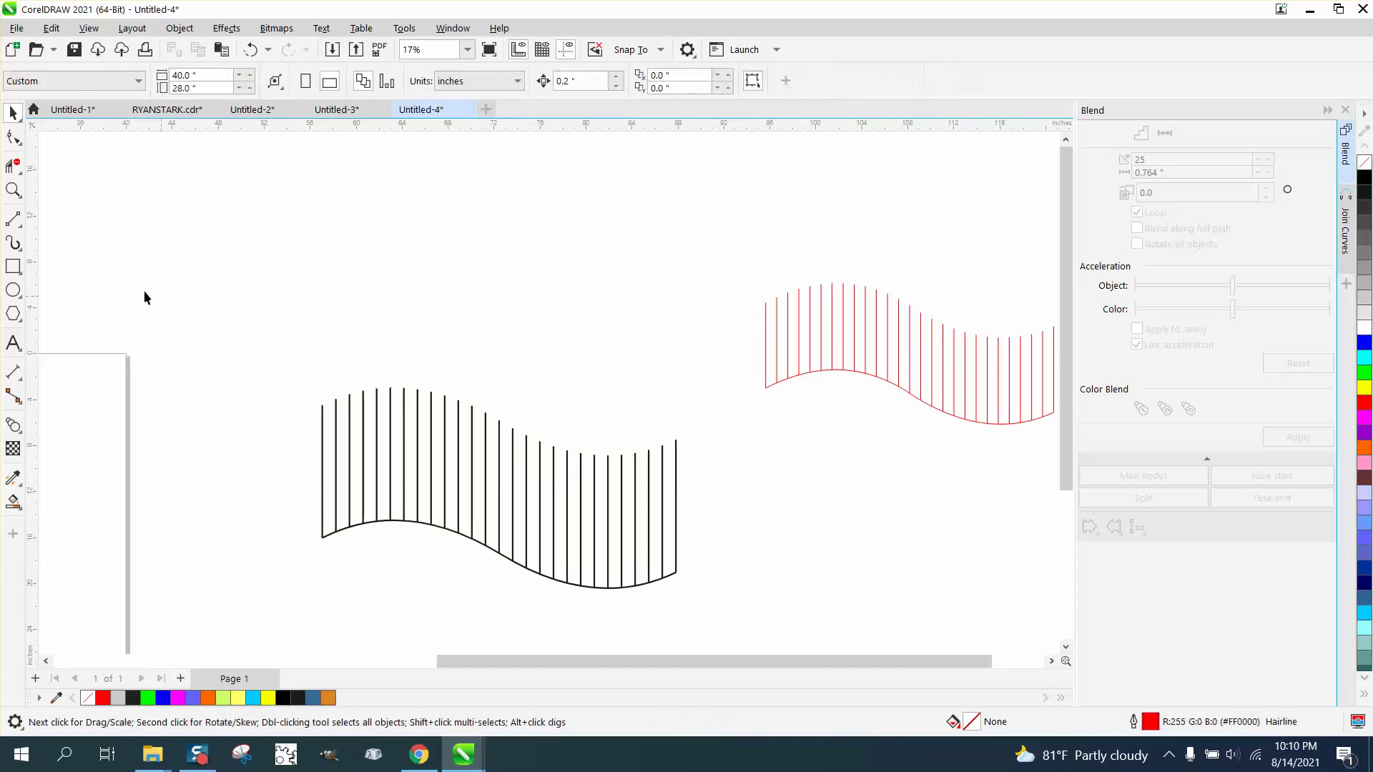
{"action": "left_click", "coordinate": [12, 189]}
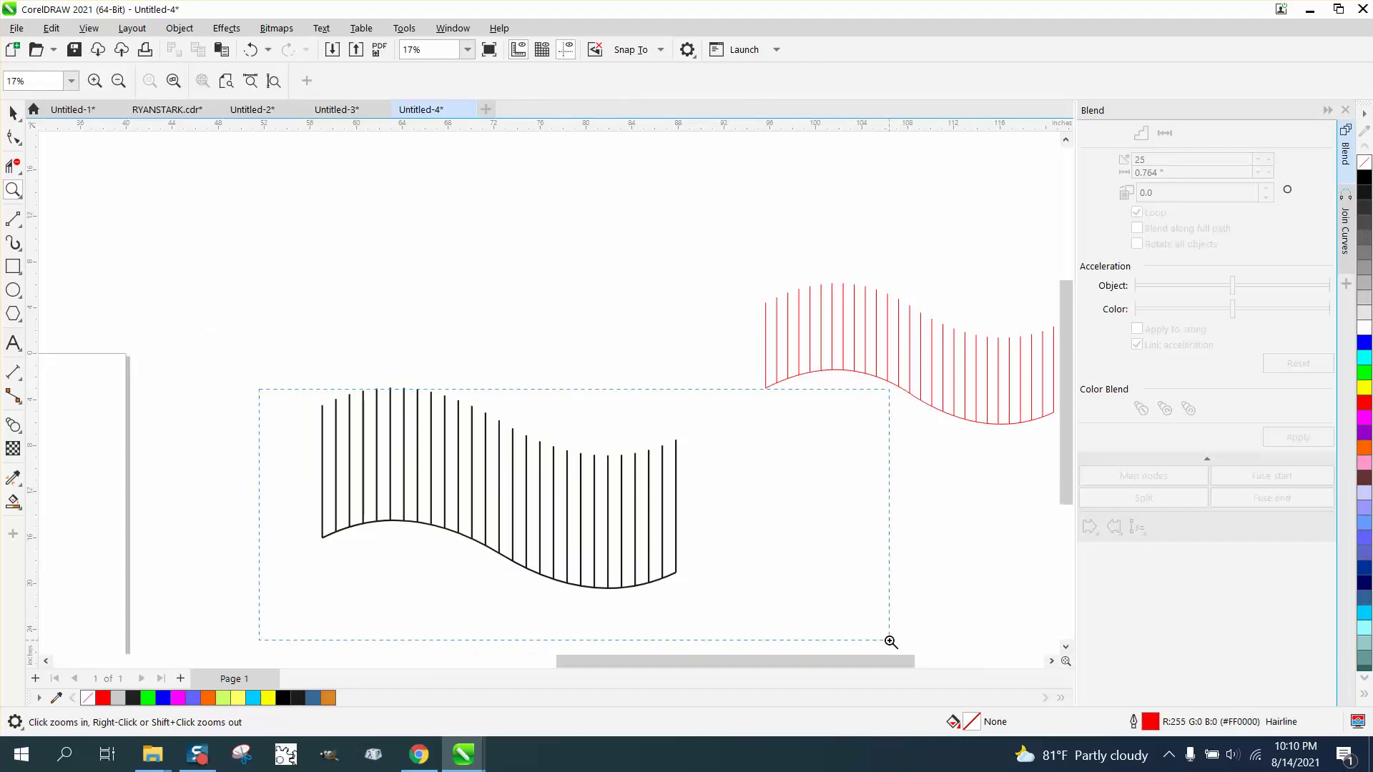